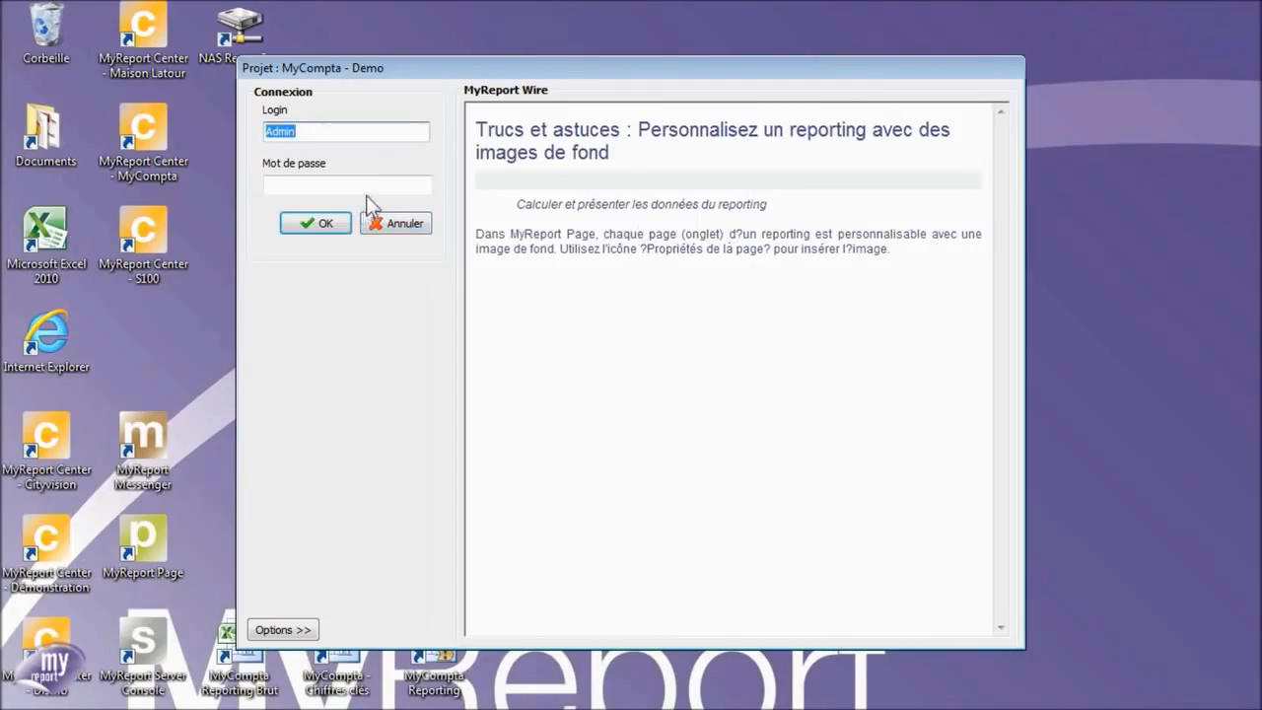
Log in to the MyCompta project by entering the account password.
text(•••••••••)
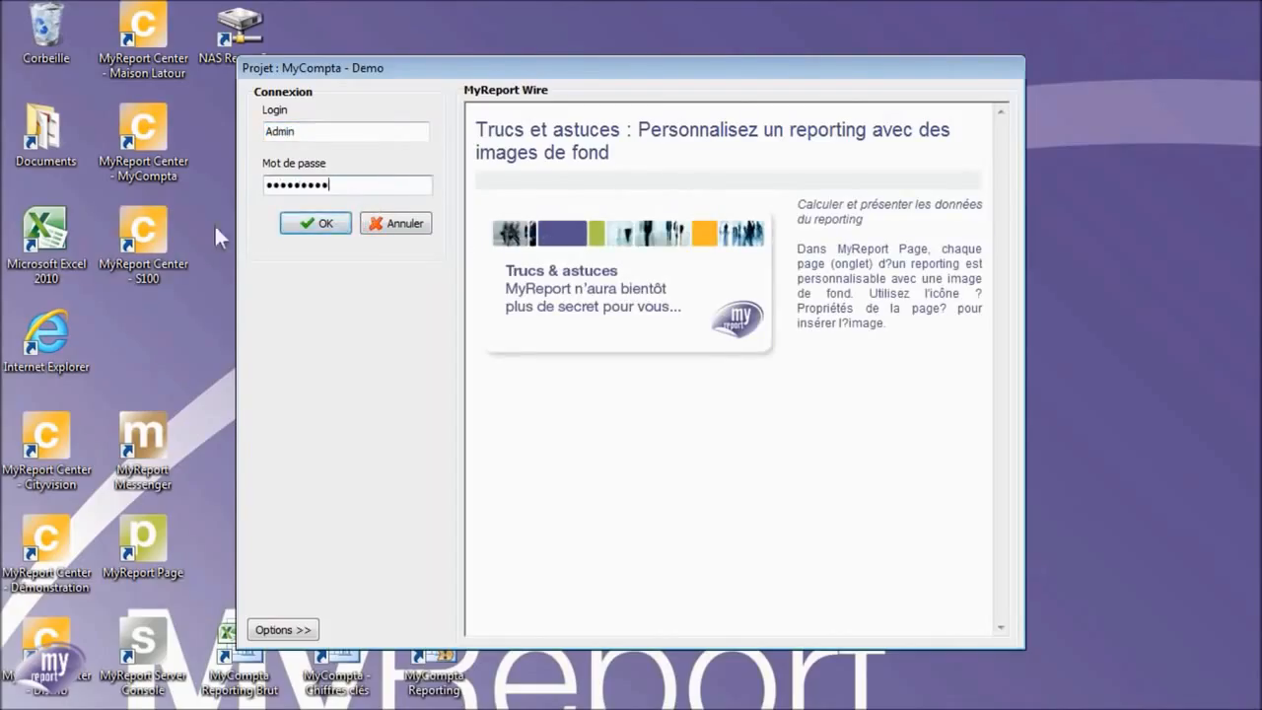
click(287, 224)
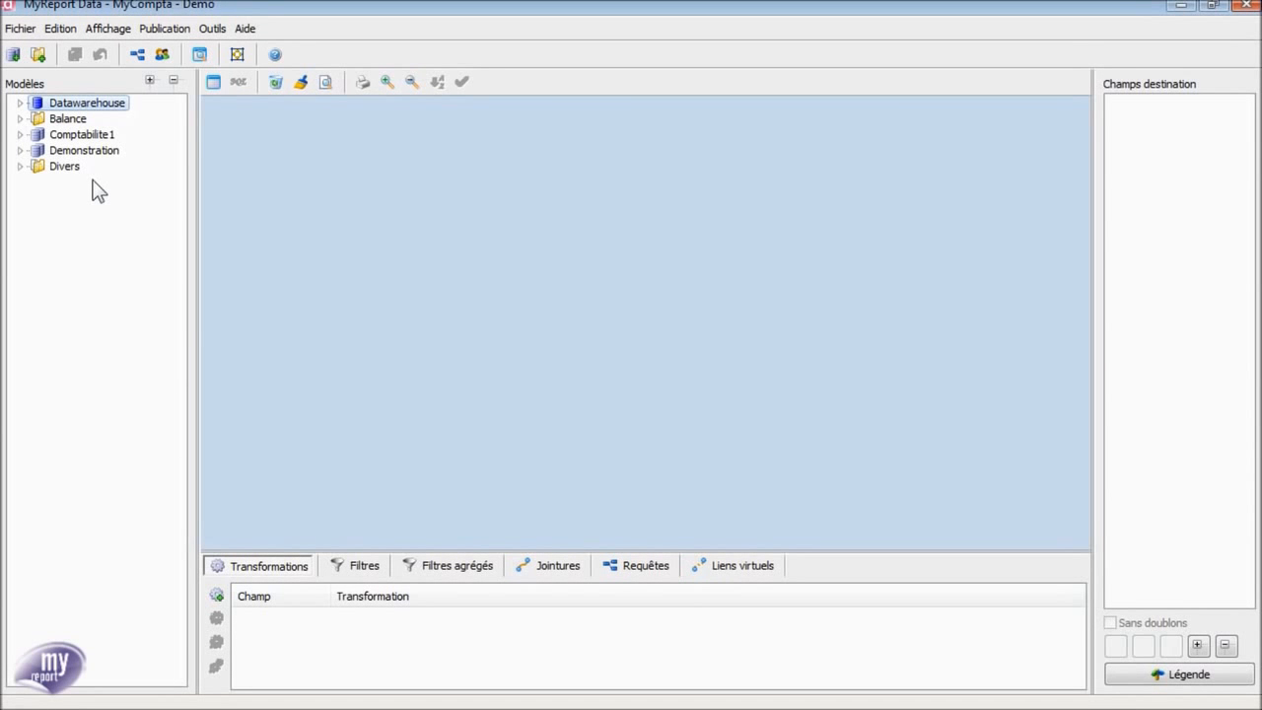
Create a text model named "Import Balance" in the Balance folder.
right_click(64, 121)
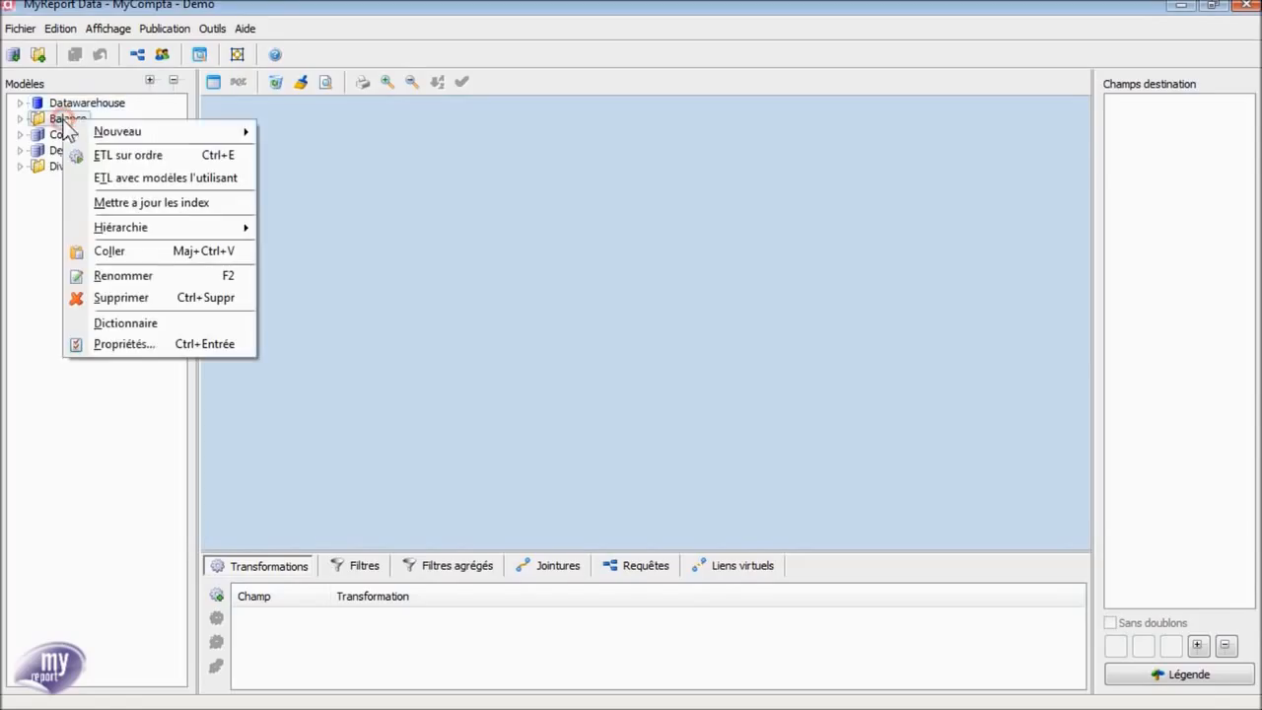
mouse_move(89, 133)
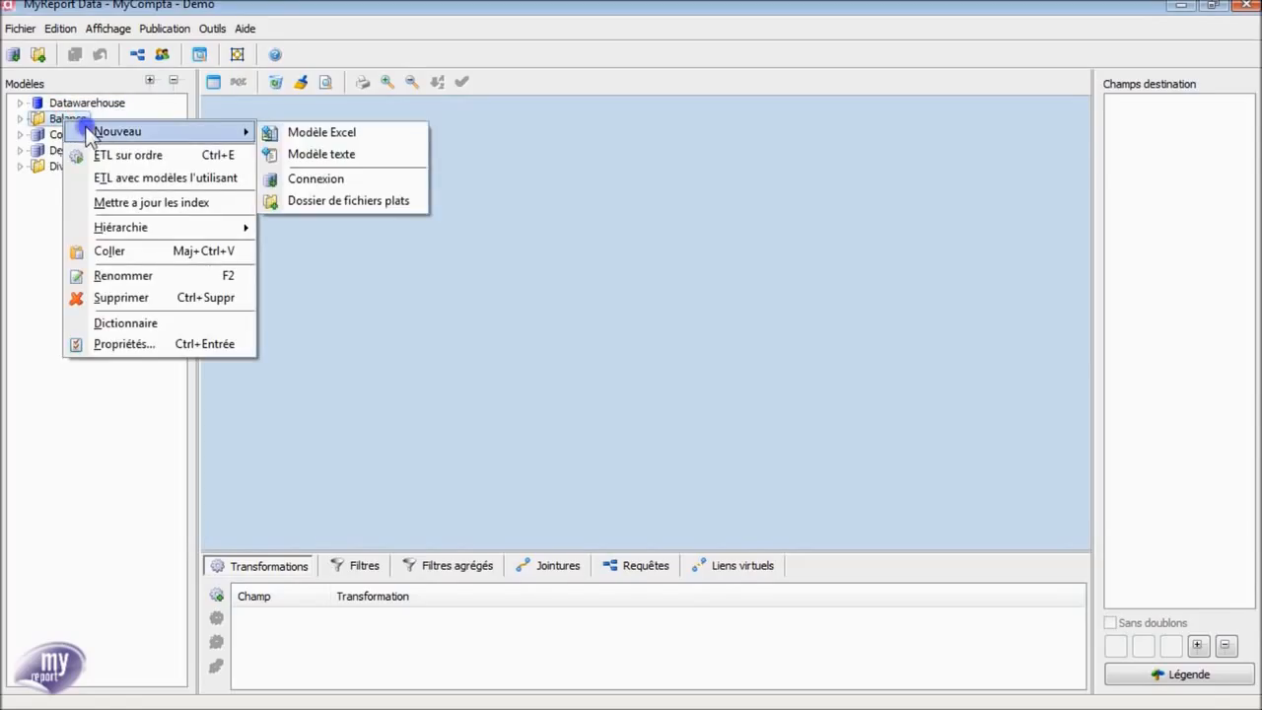
click(288, 151)
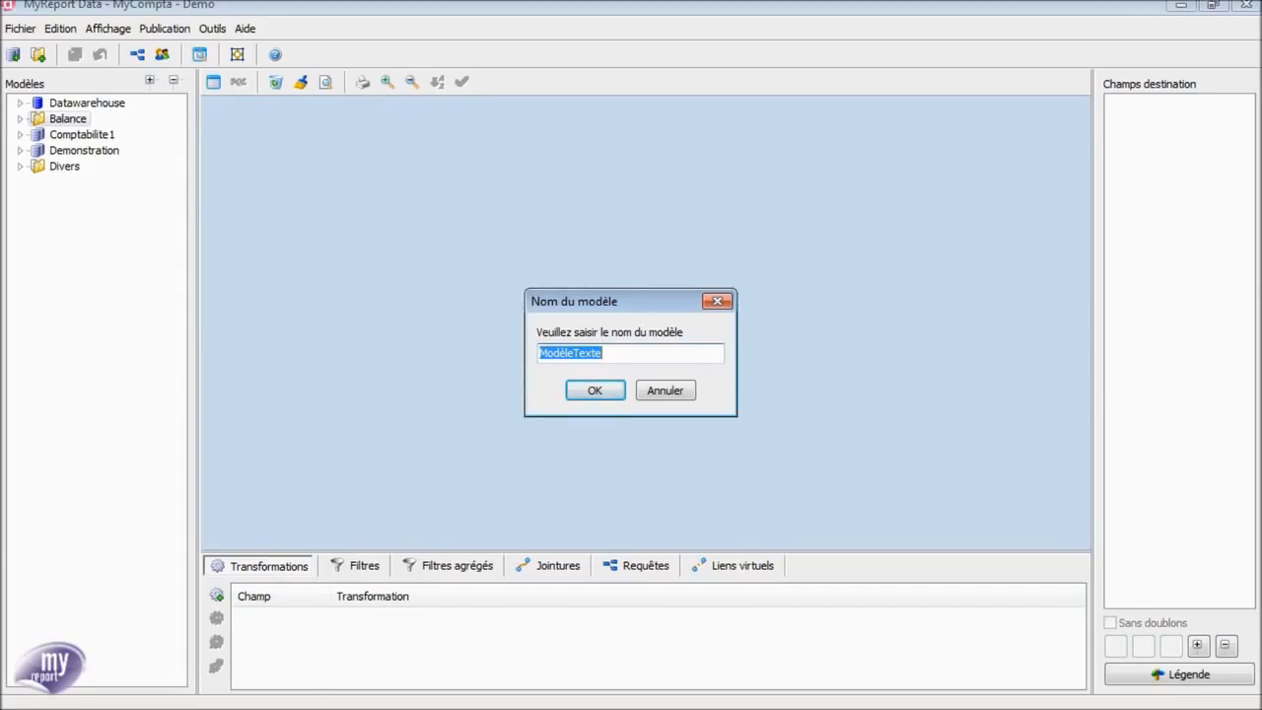
click(631, 352)
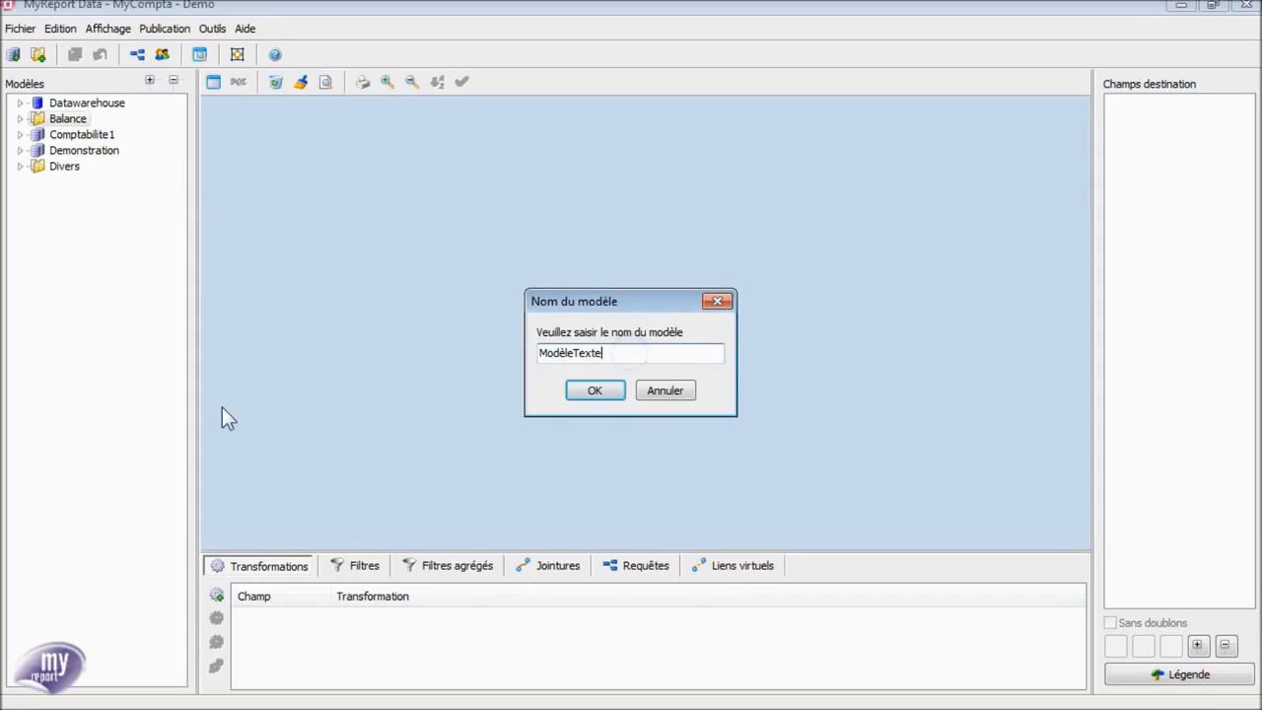
key(ctrl+a)
text(Import Balance)
key(Return)
Set Balance.csv as the model's source file, refresh its data preview and accept the import settings.
text(Balance.csv)
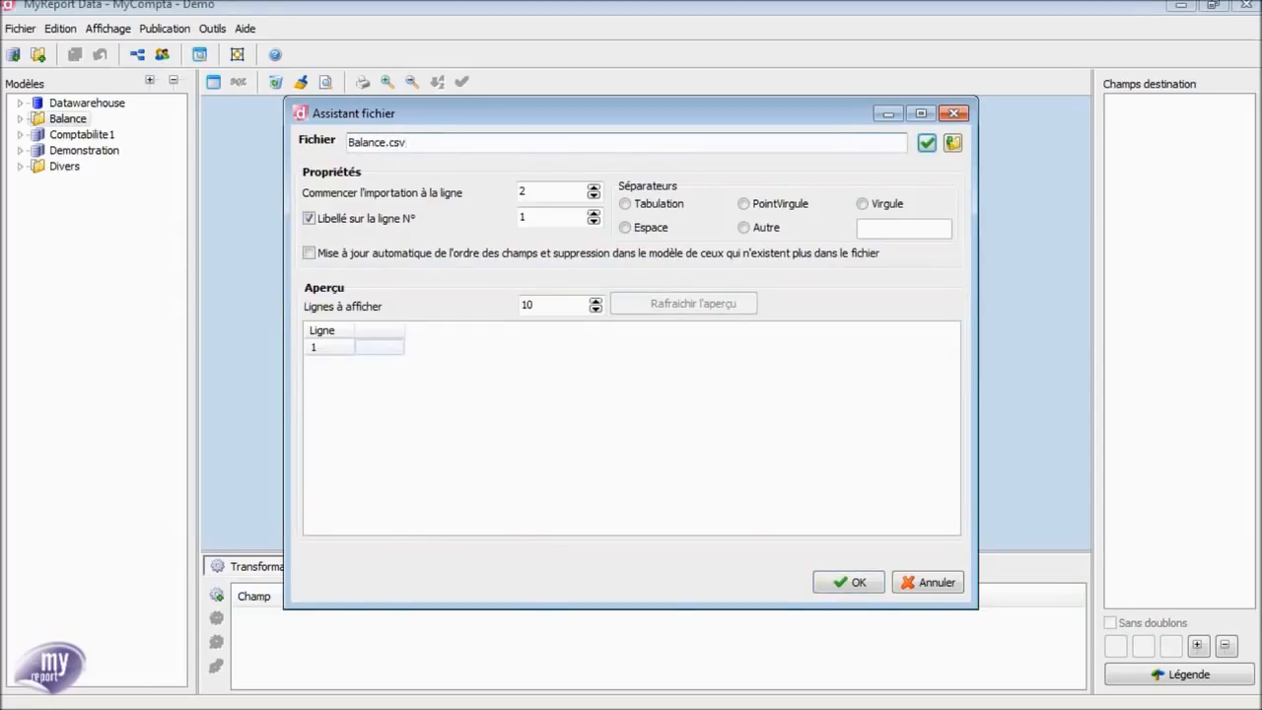
key(Return)
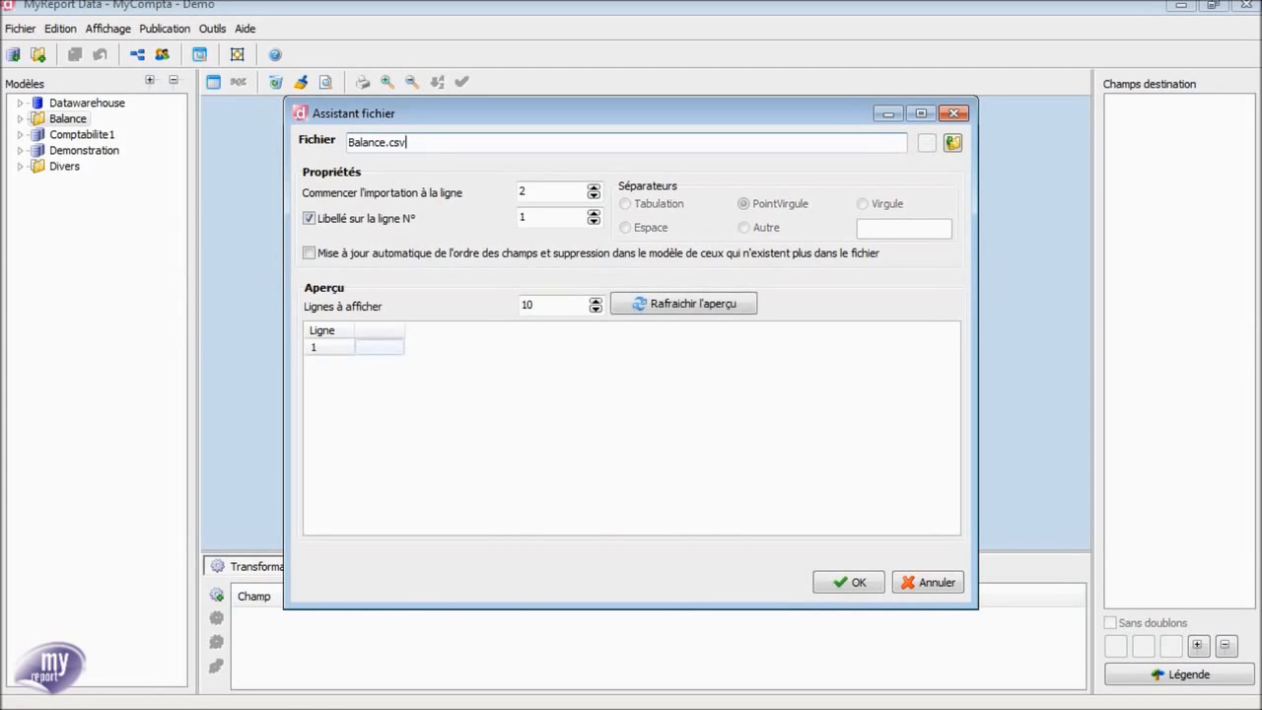
click(688, 301)
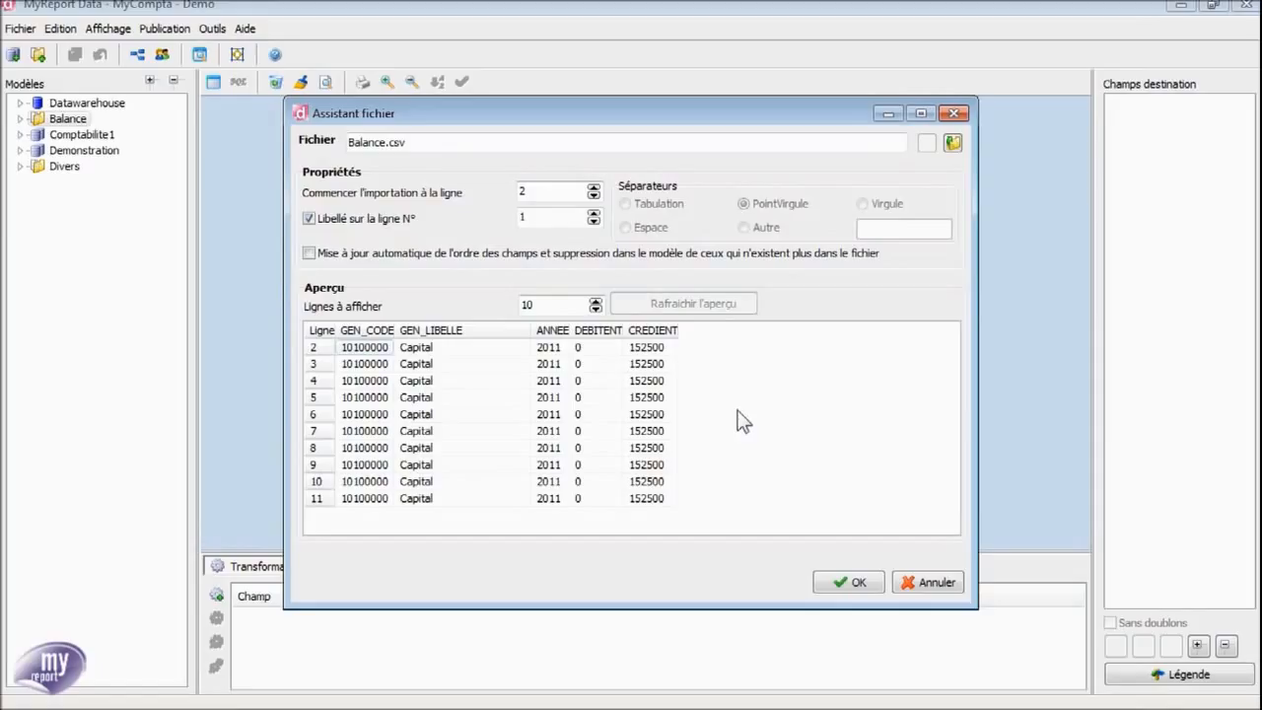
click(845, 577)
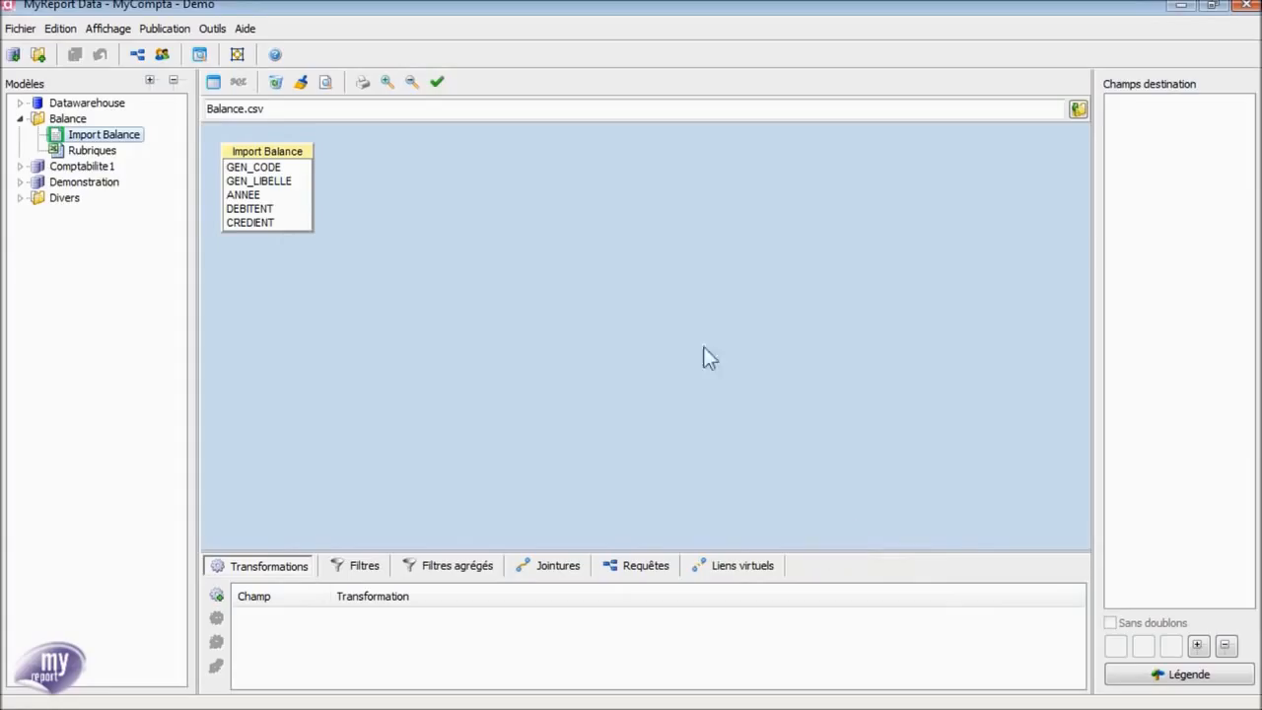
Add GEN_CODE and GEN_LIBELLE to the destination fields, naming them "Compte général" and "Libellé".
drag(262, 168, 1163, 153)
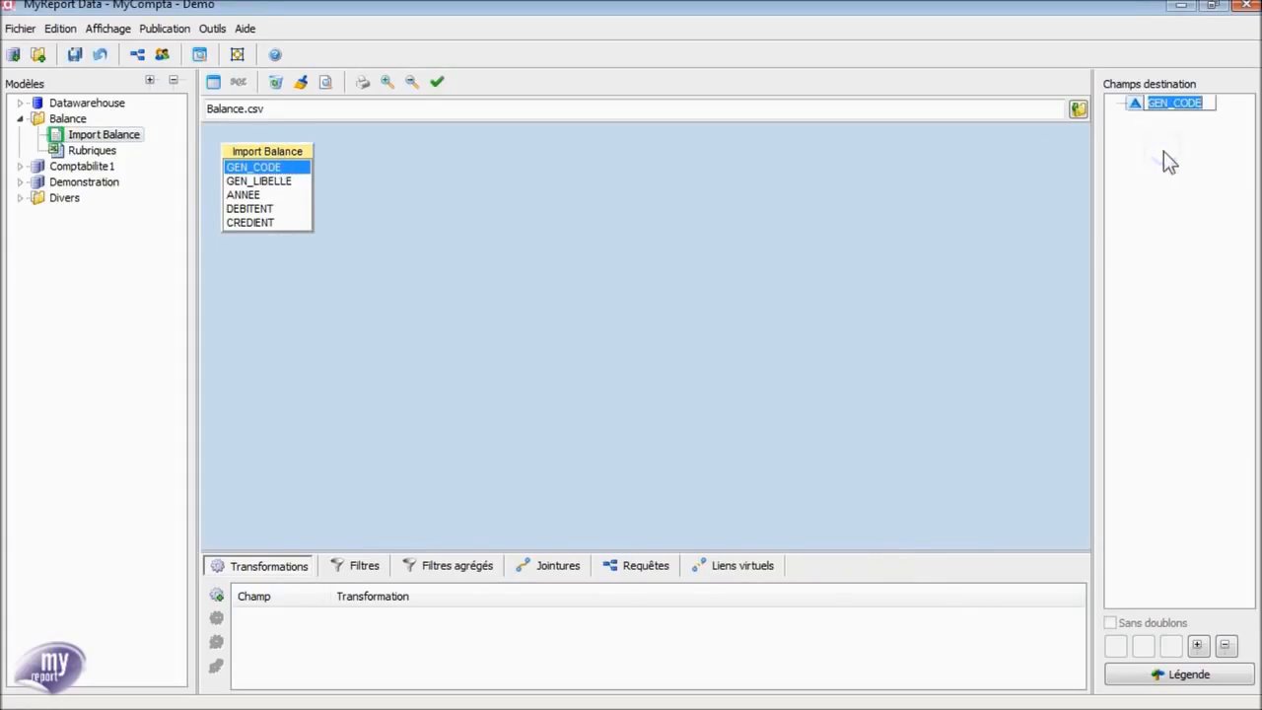
text(Compte général)
key(Return)
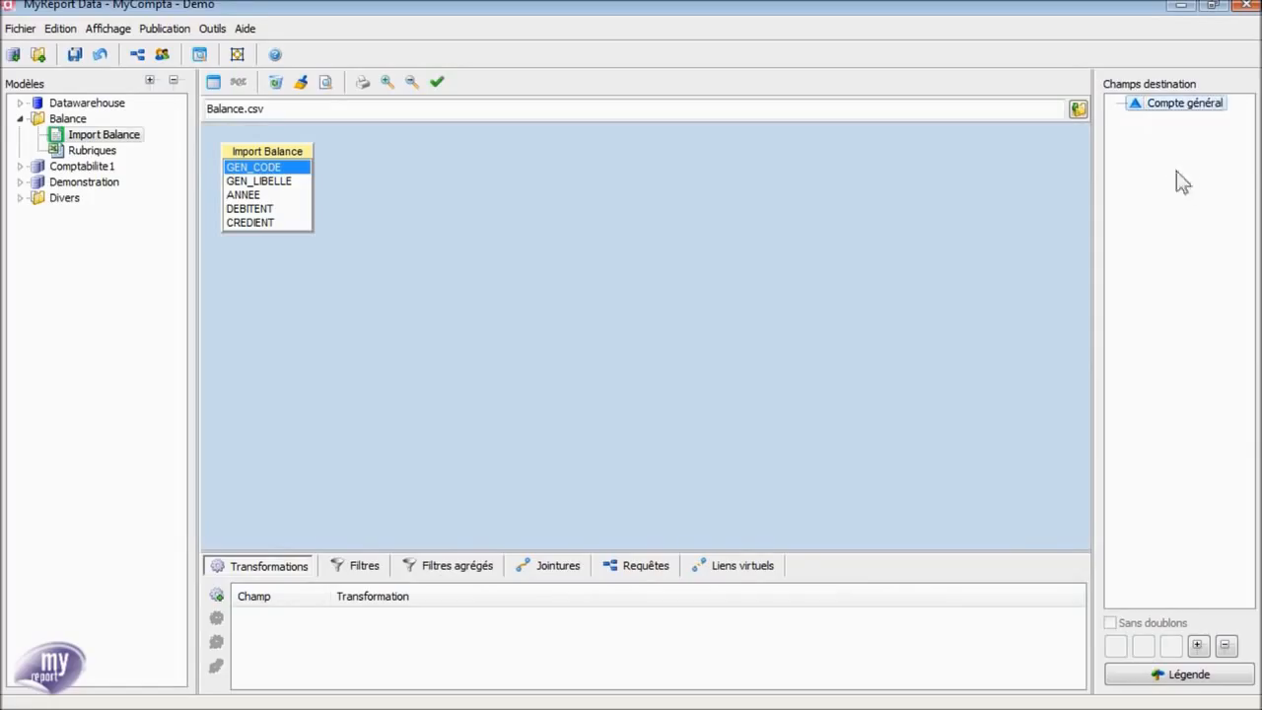
double_click(246, 182)
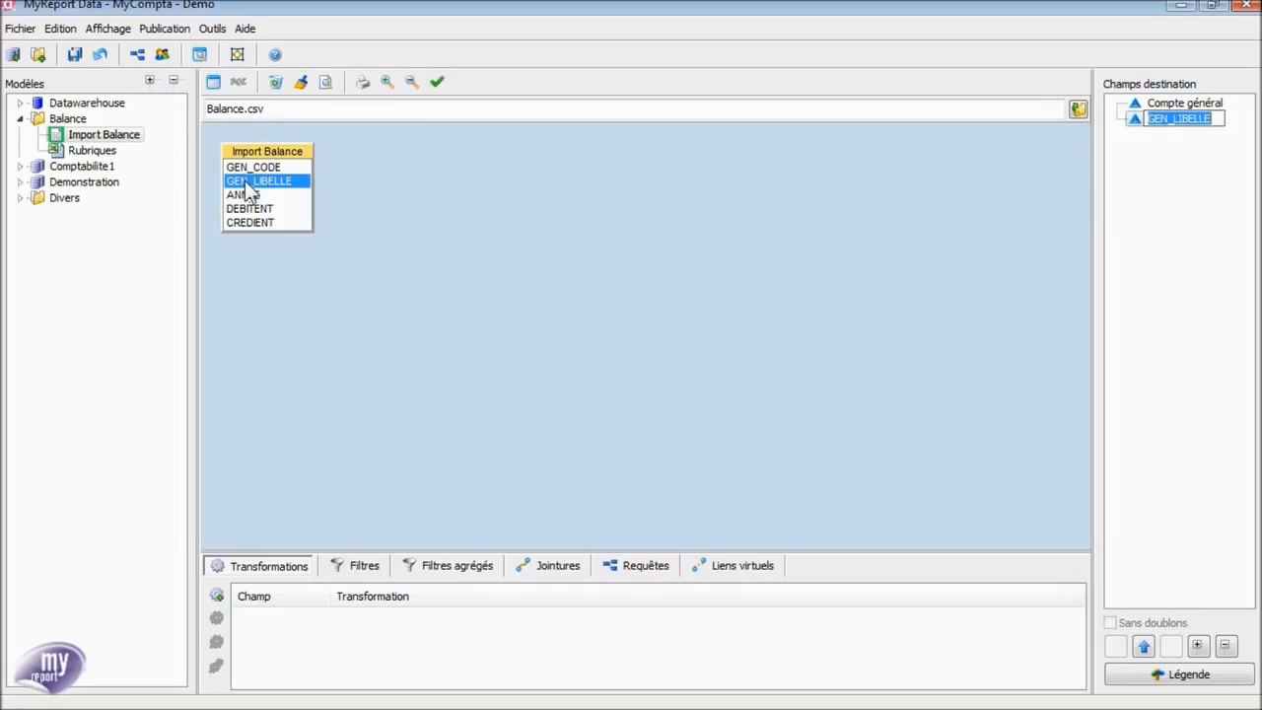
text(Libellé)
key(Return)
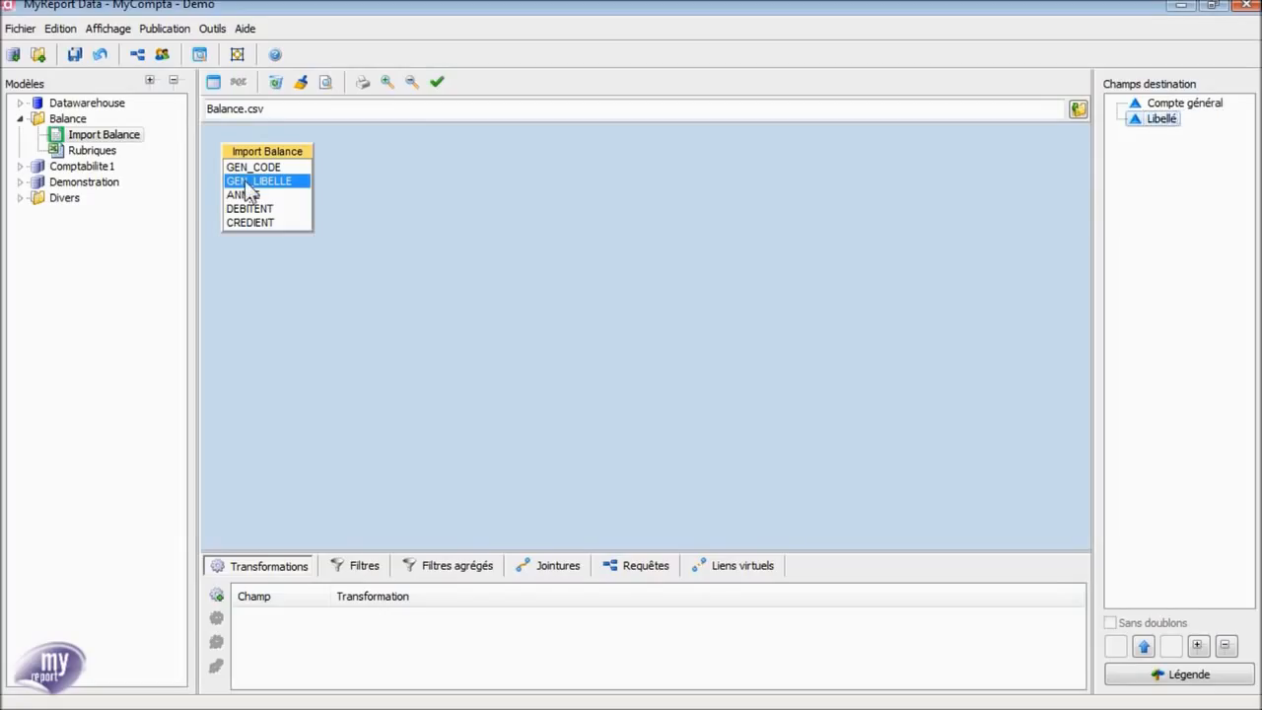
Add ANNEE to the destination fields under the name "Exercice".
double_click(249, 195)
text(Exercice)
key(Return)
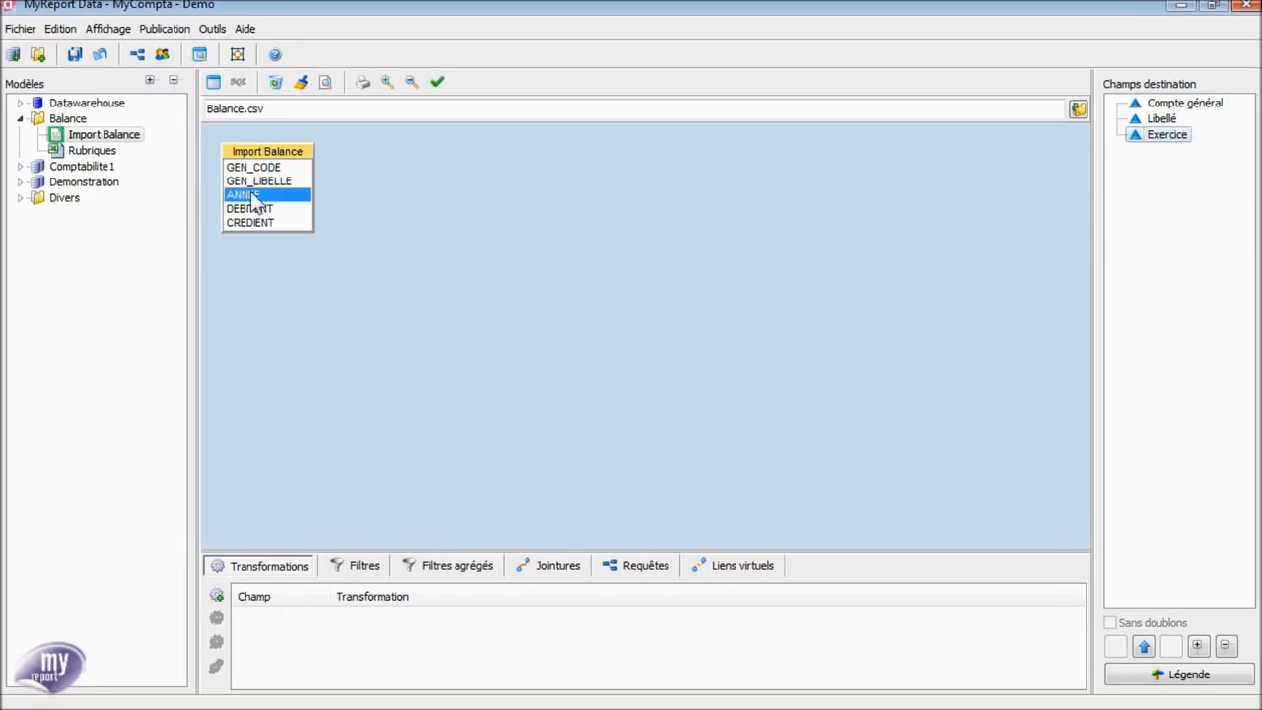
Add DEBITENT and CREDIENT to the destination fields, naming them "Débit" and "Crédit".
double_click(264, 209)
text(Débit)
key(Return)
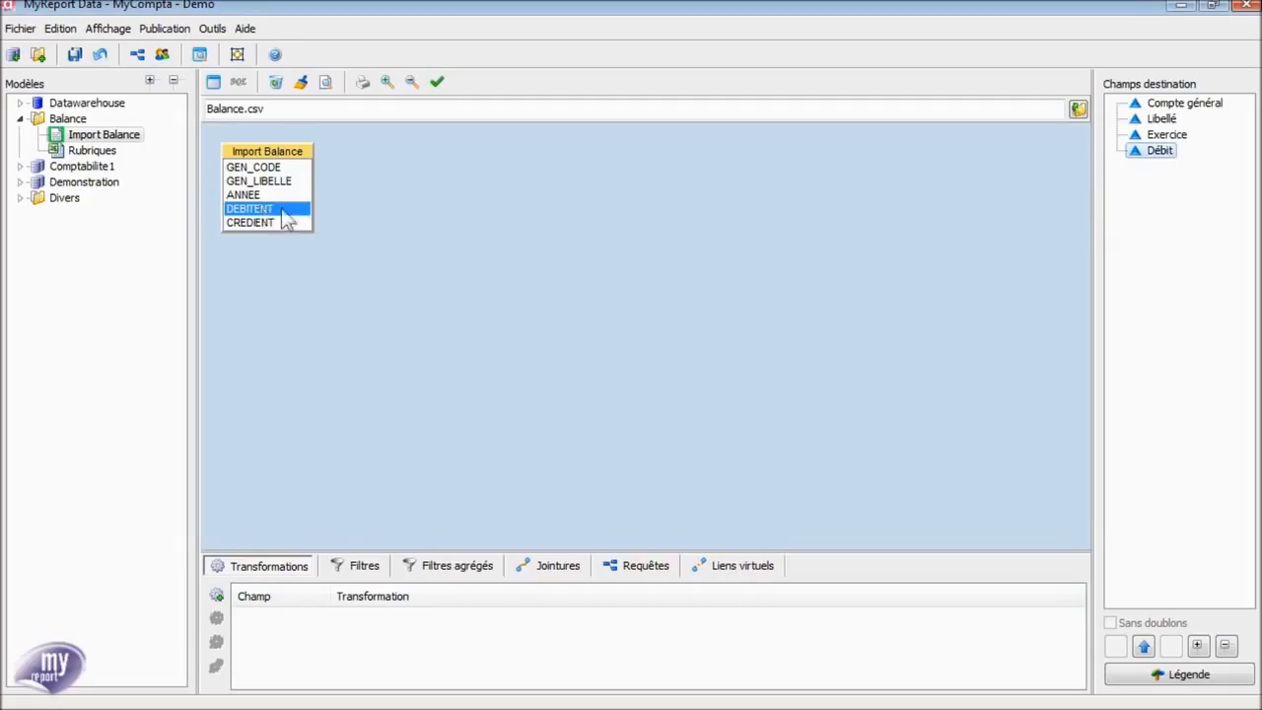
double_click(290, 220)
text(Crédit)
key(Return)
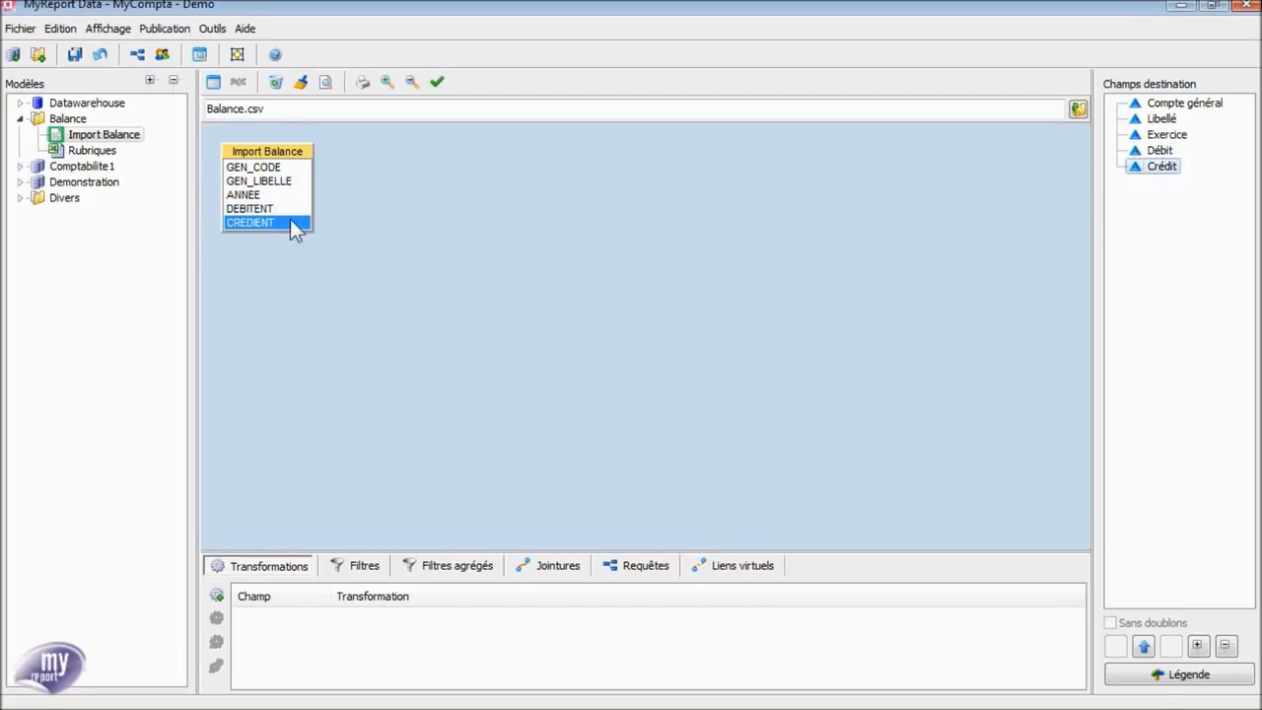
Set the Débit and Crédit destination fields together to type Numérique with the qualification Indicateur.
ctrl+click(1159, 151)
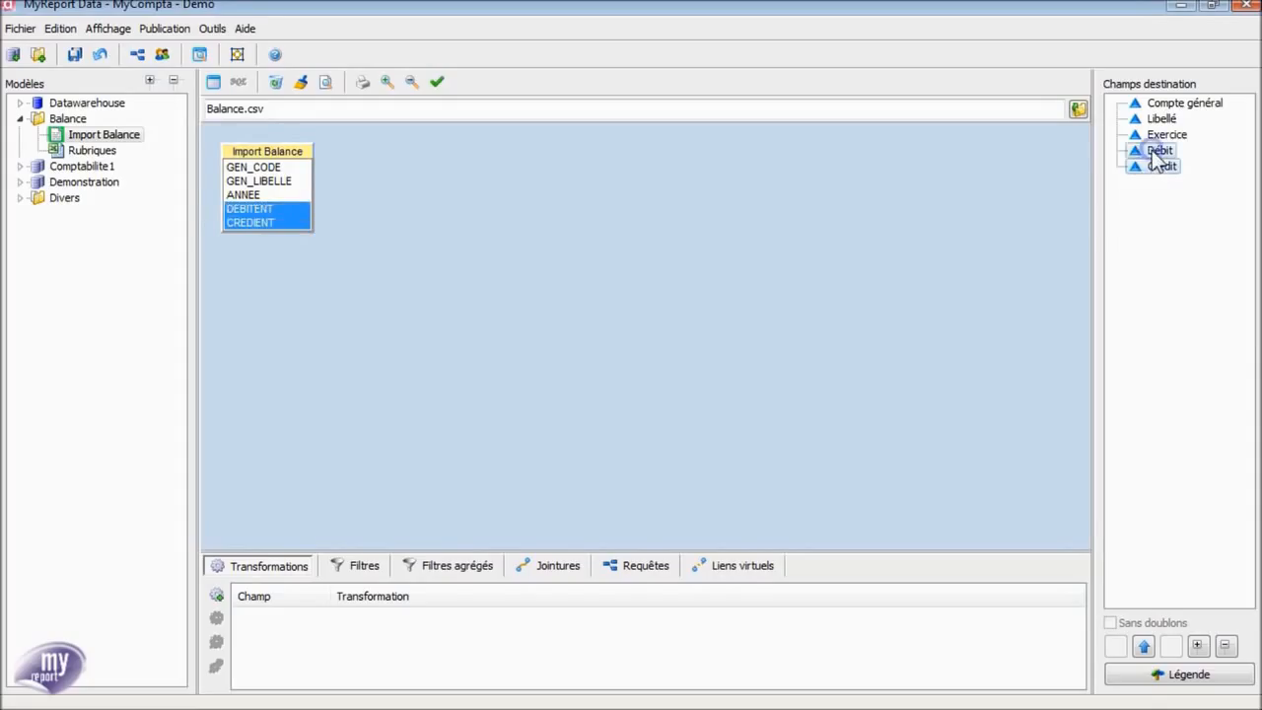
right_click(1152, 152)
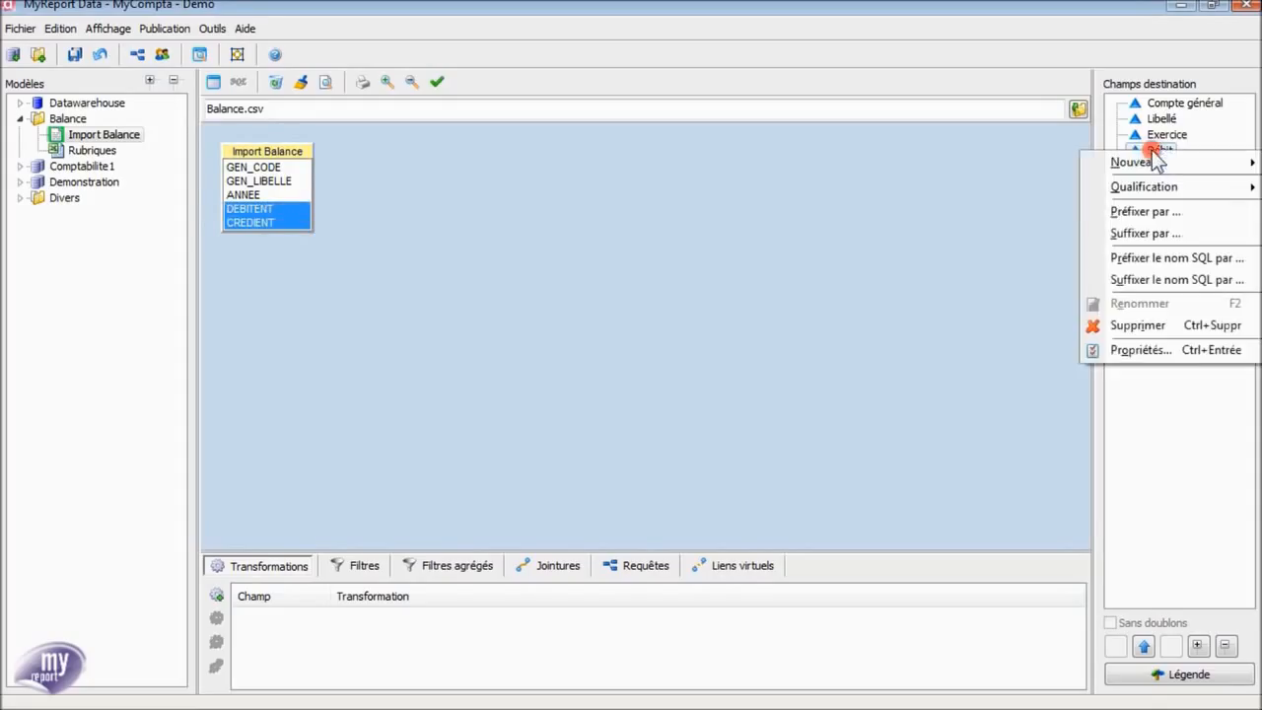
click(1144, 351)
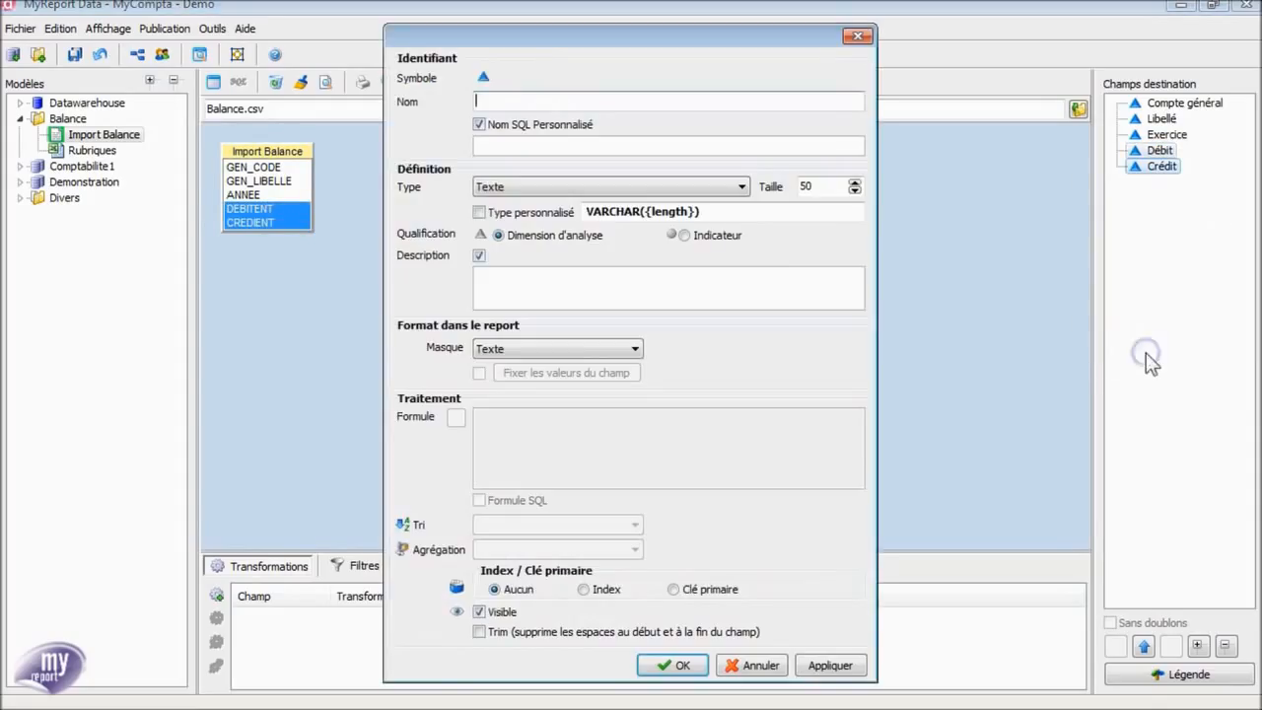
click(694, 186)
click(679, 231)
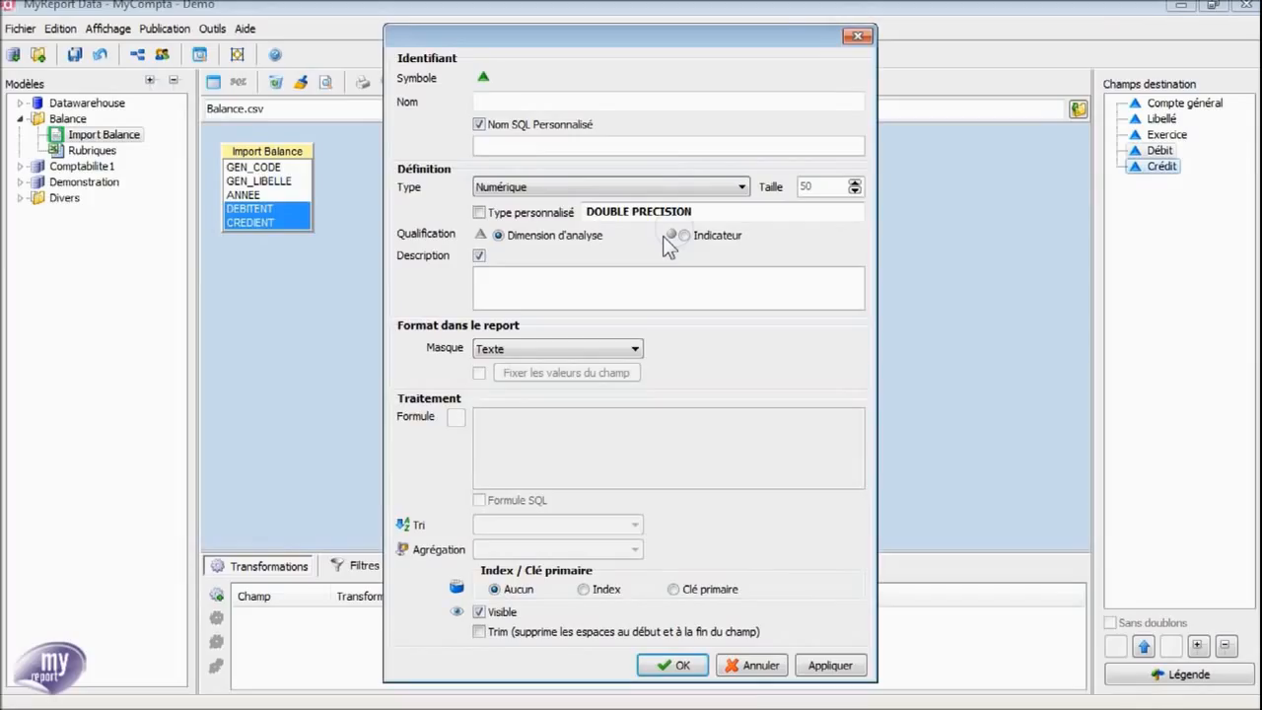
click(684, 234)
click(676, 665)
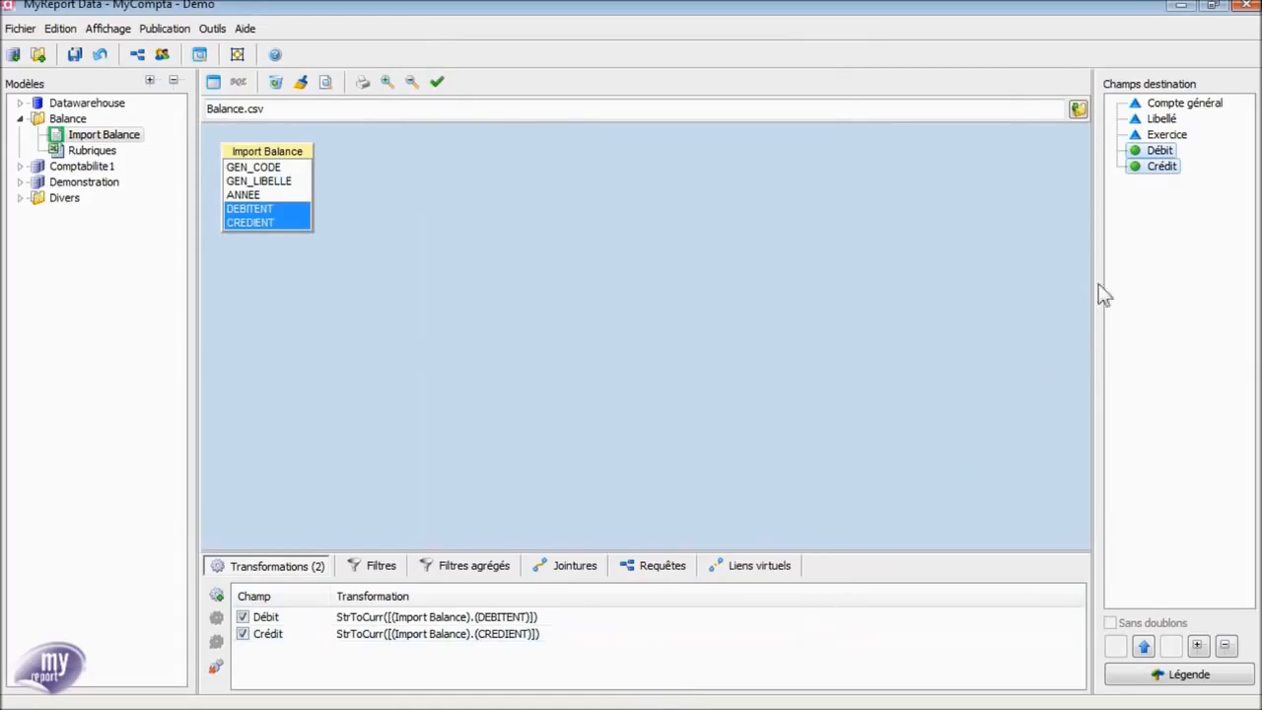
Create a new calculated destination field named "Solde comptable".
click(1132, 220)
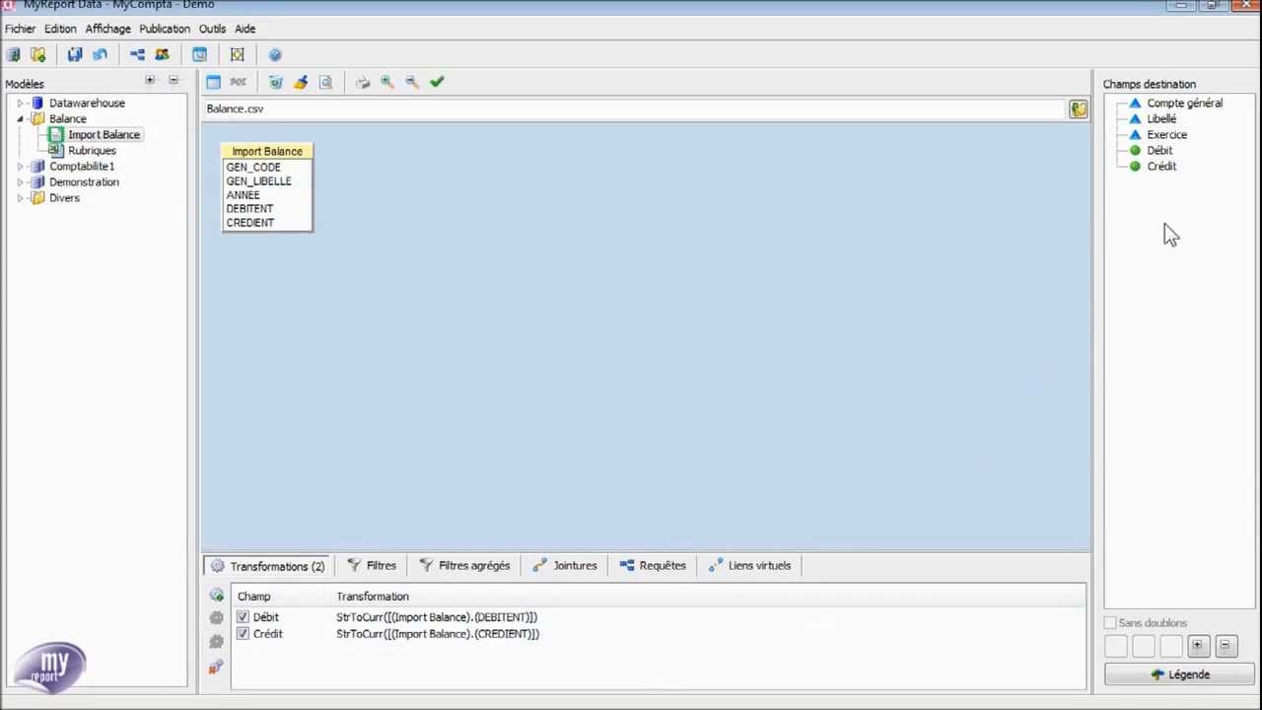
right_click(1164, 224)
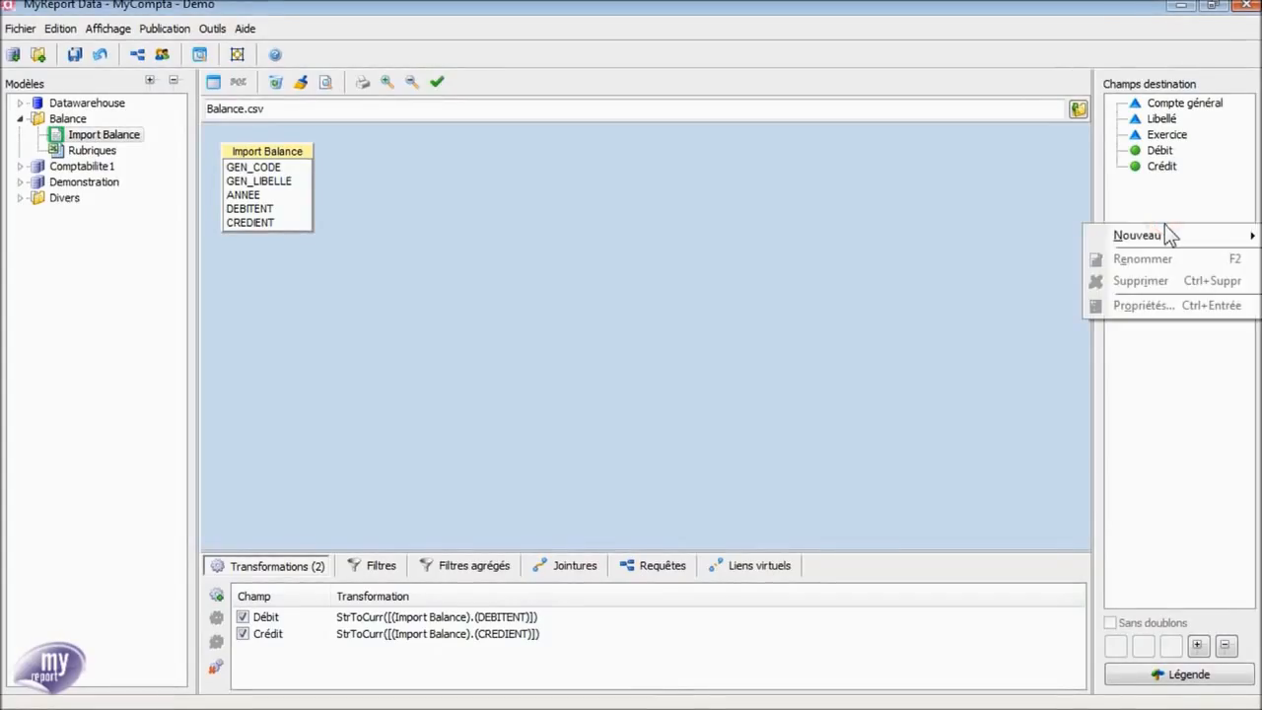
mouse_move(1169, 235)
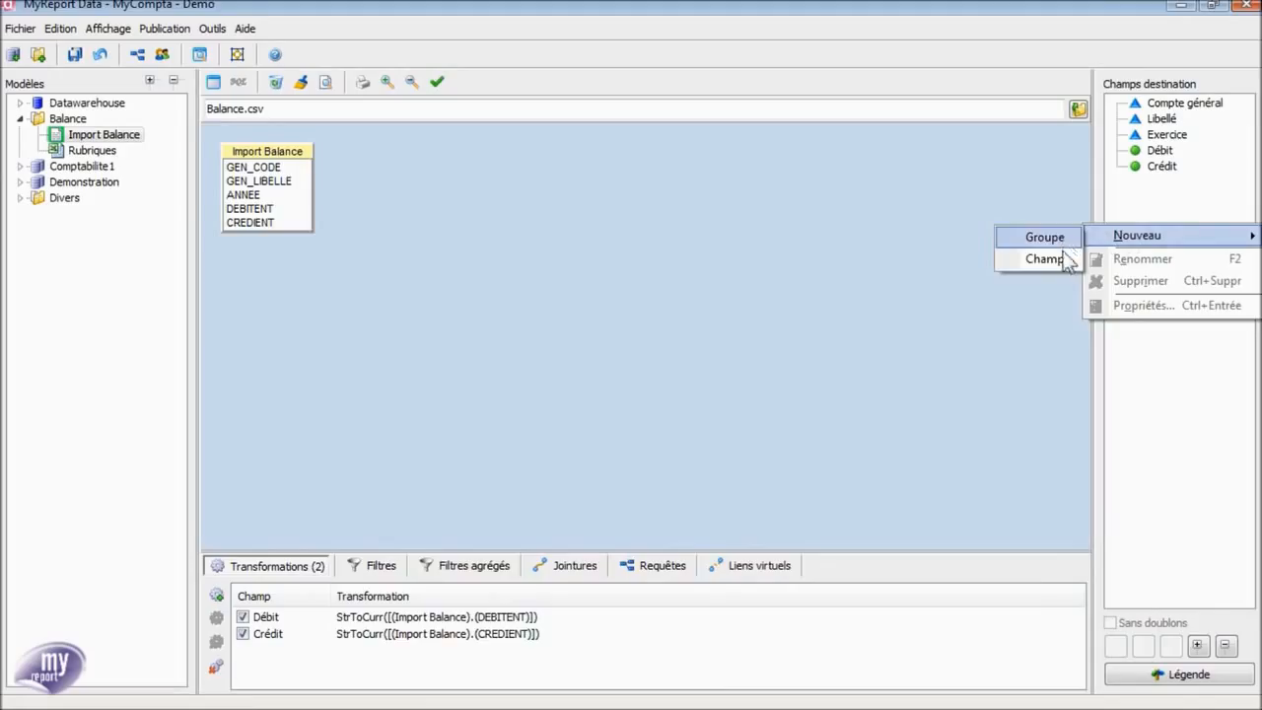
click(1067, 260)
text(Solde comptable)
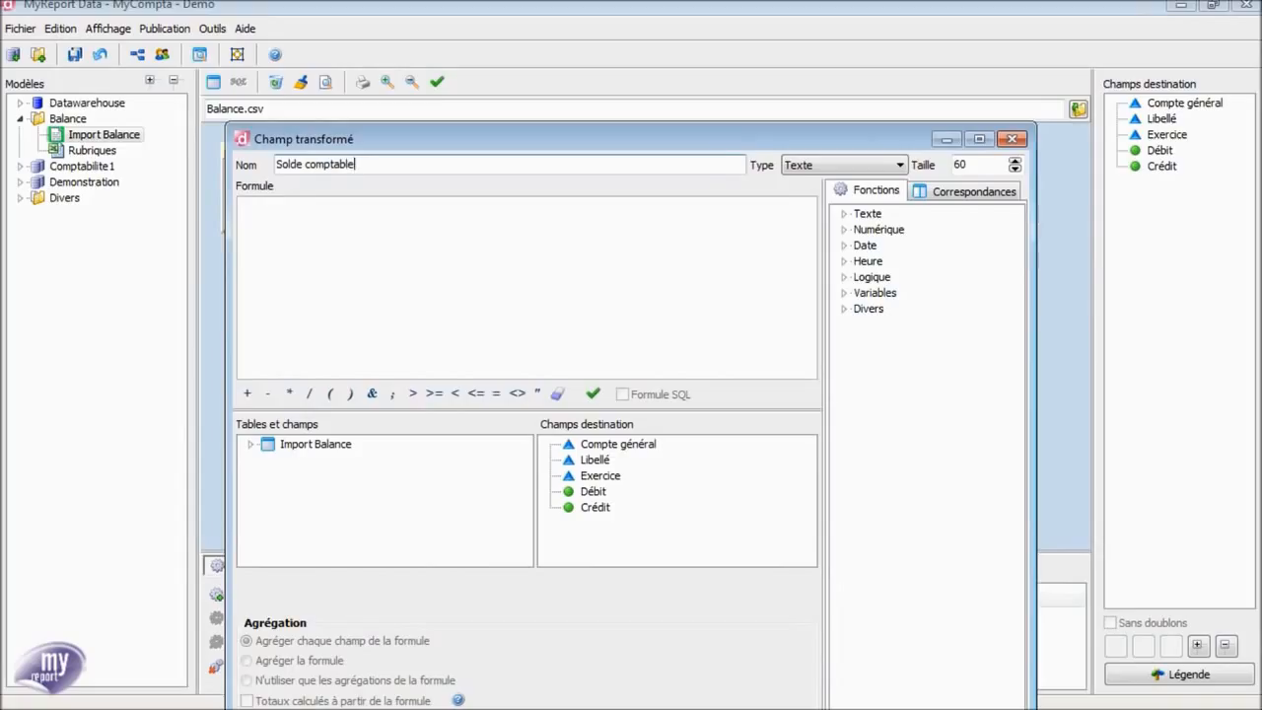
Define the Solde comptable formula as [Débit]-[Crédit] and accept converting the field type to Numérique.
double_click(592, 492)
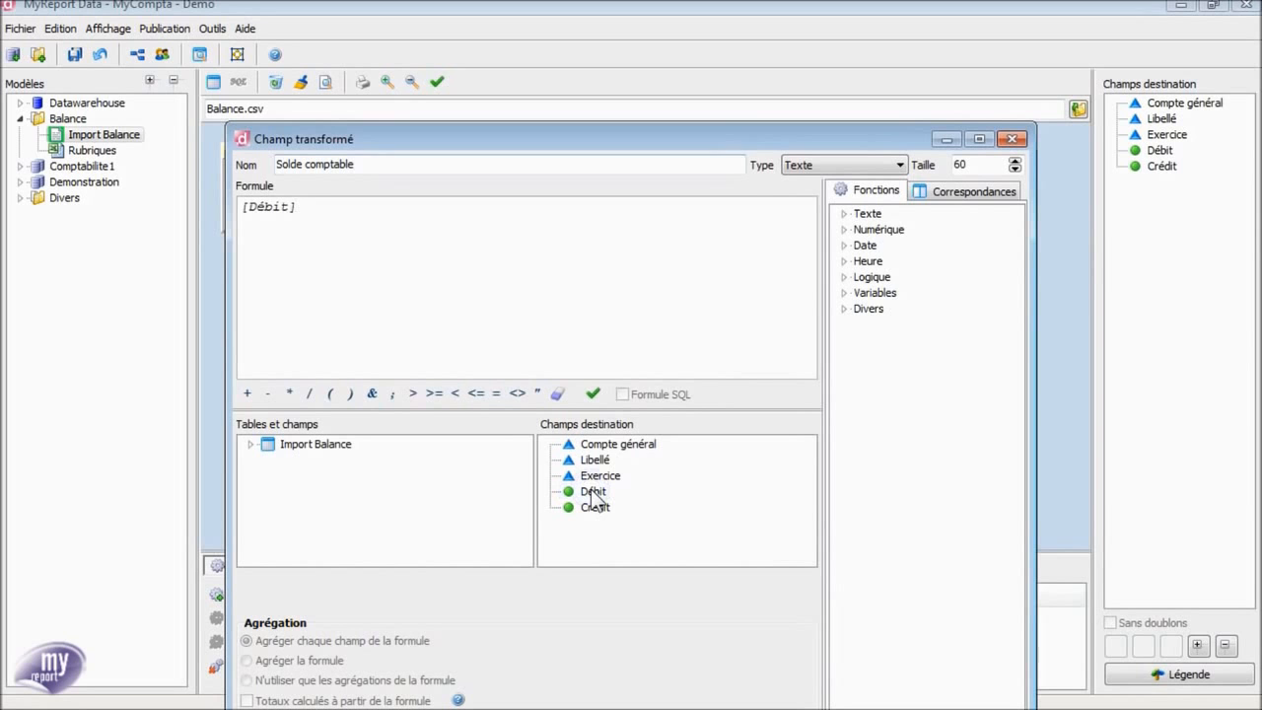
text(-)
click(596, 507)
double_click(595, 506)
drag(625, 137, 636, 86)
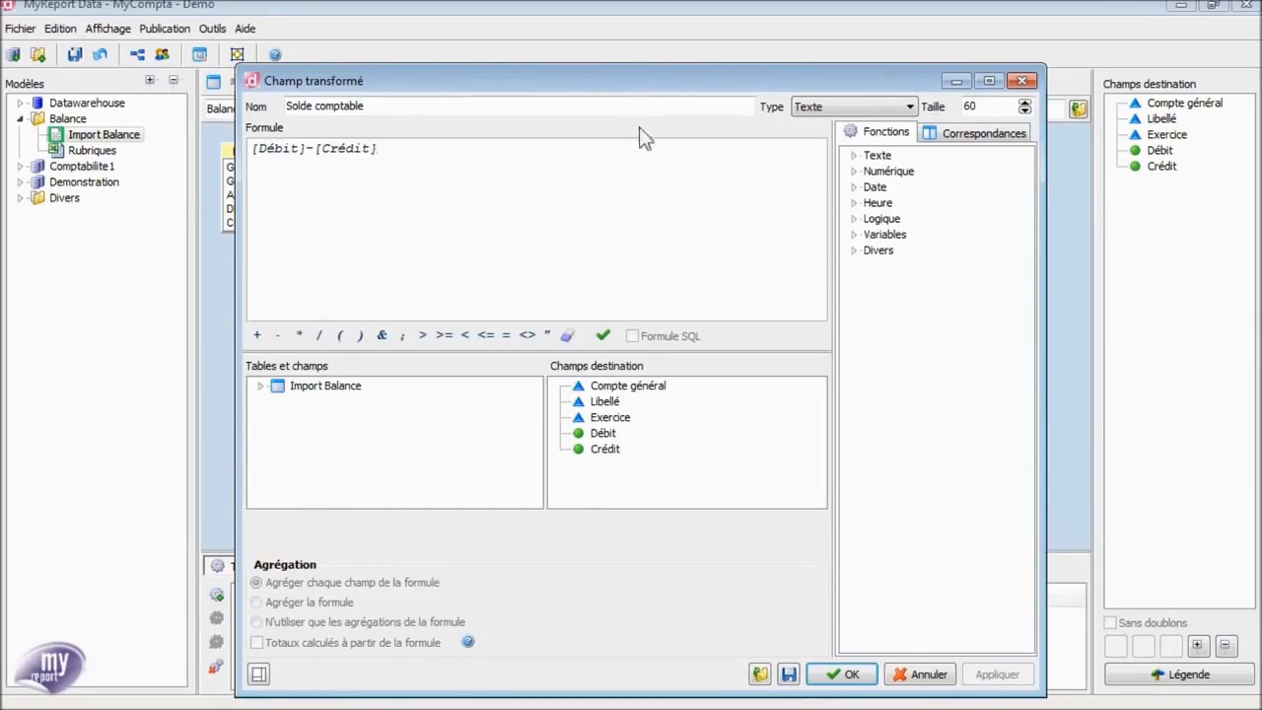
click(836, 676)
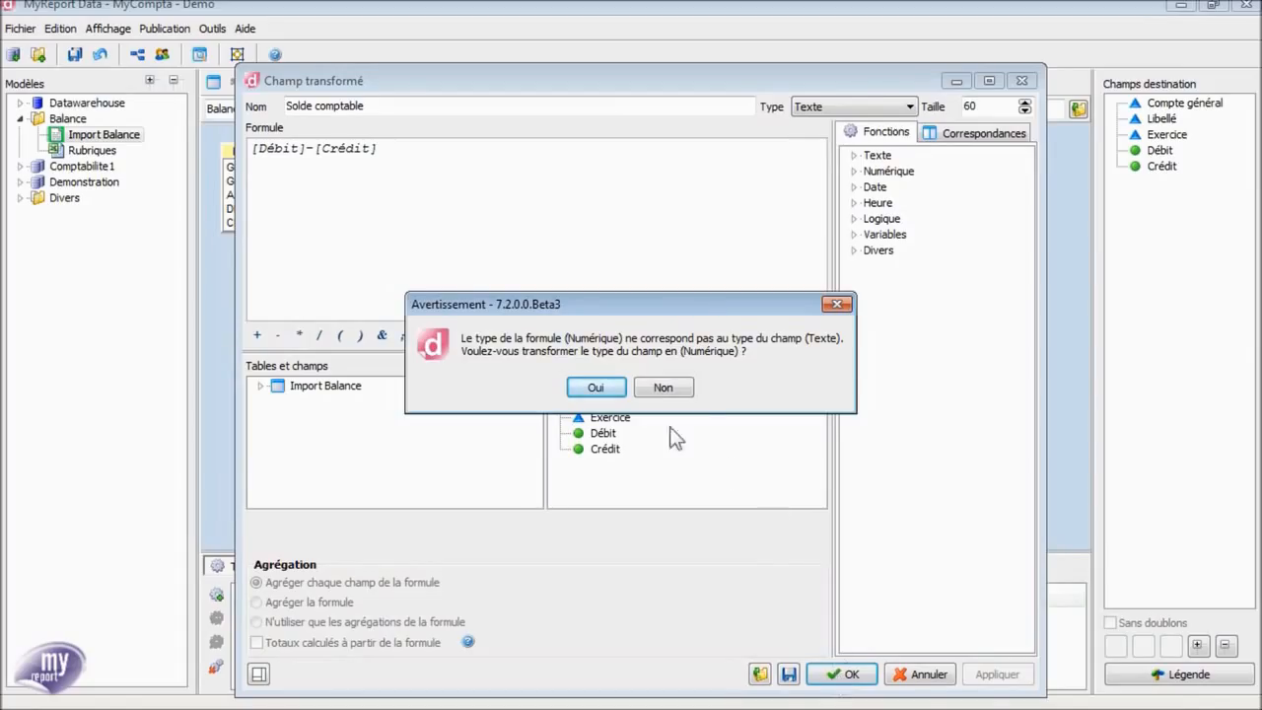
click(597, 388)
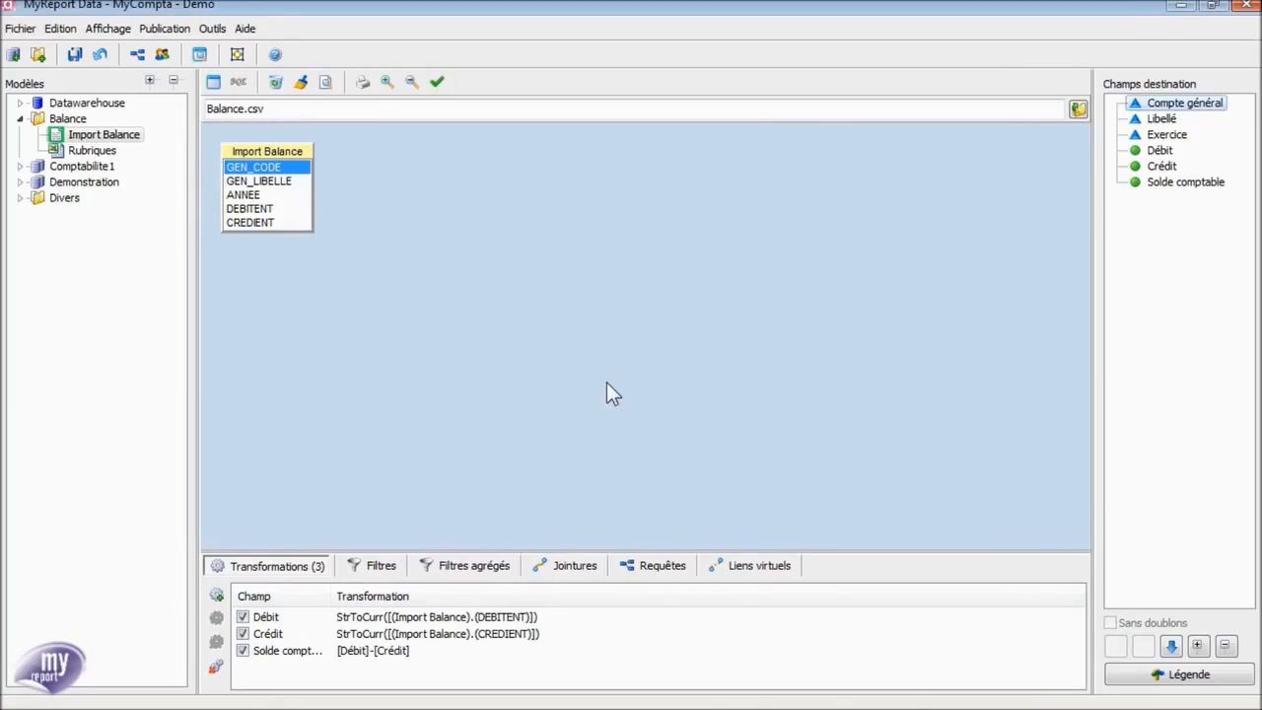
Add a filter keeping rows of Import Balance where GEN_CODE is greater than (Supérieur à) 59.
click(383, 570)
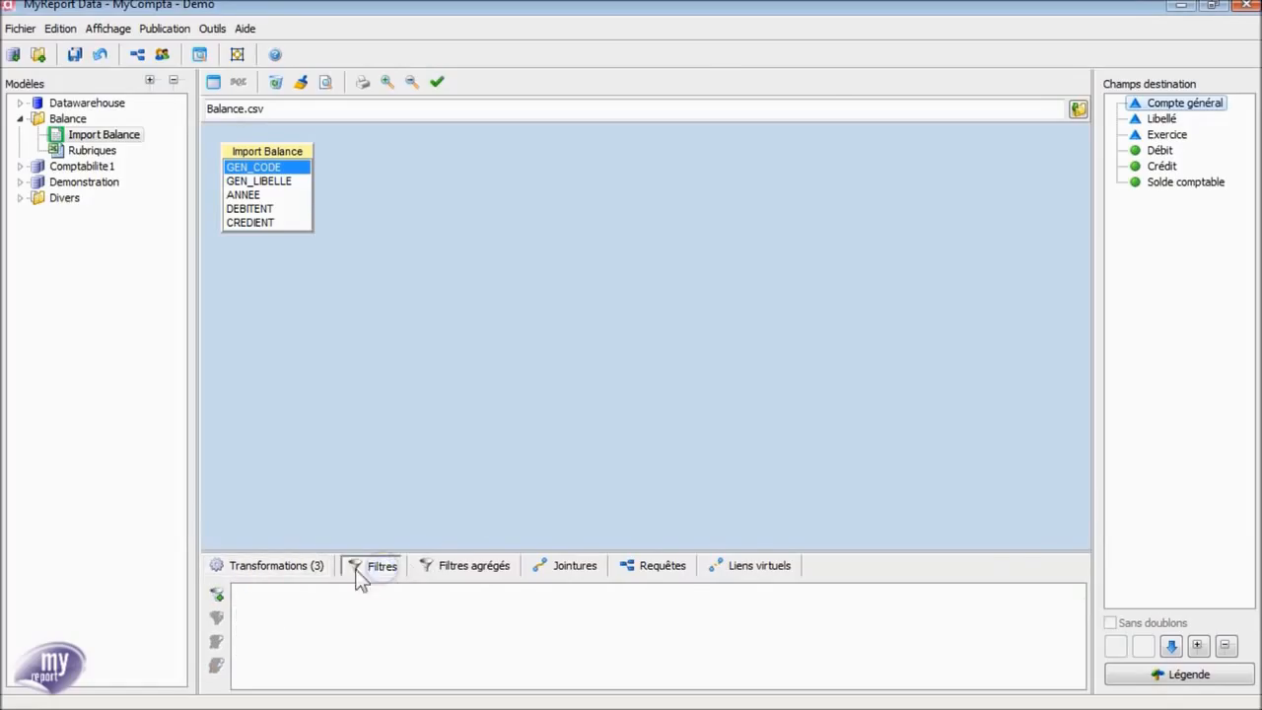
click(219, 594)
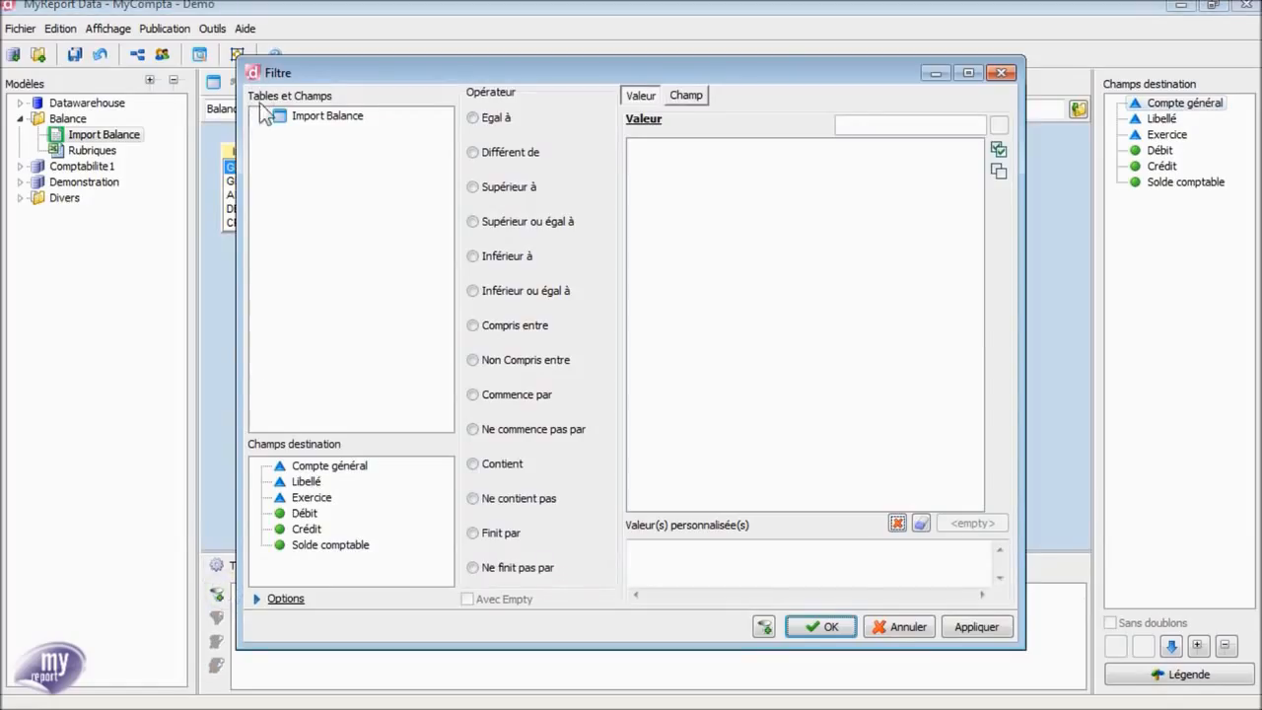
click(261, 118)
click(317, 134)
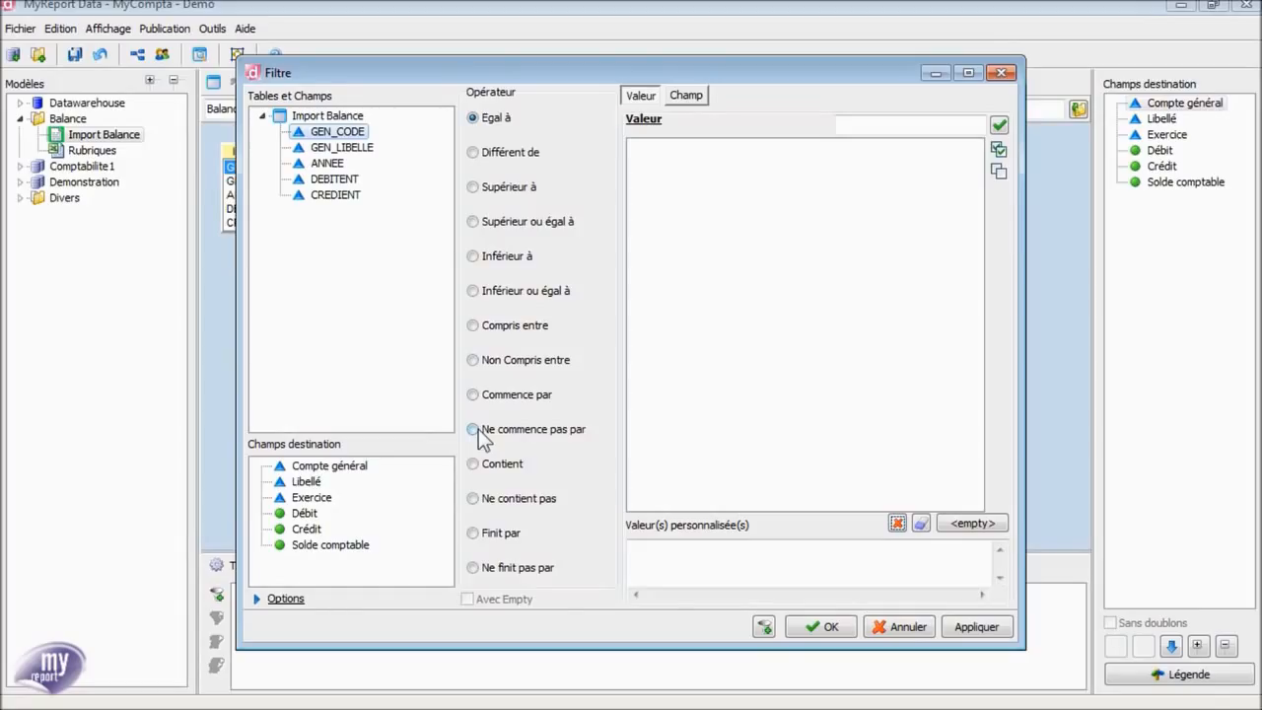
click(479, 190)
click(712, 554)
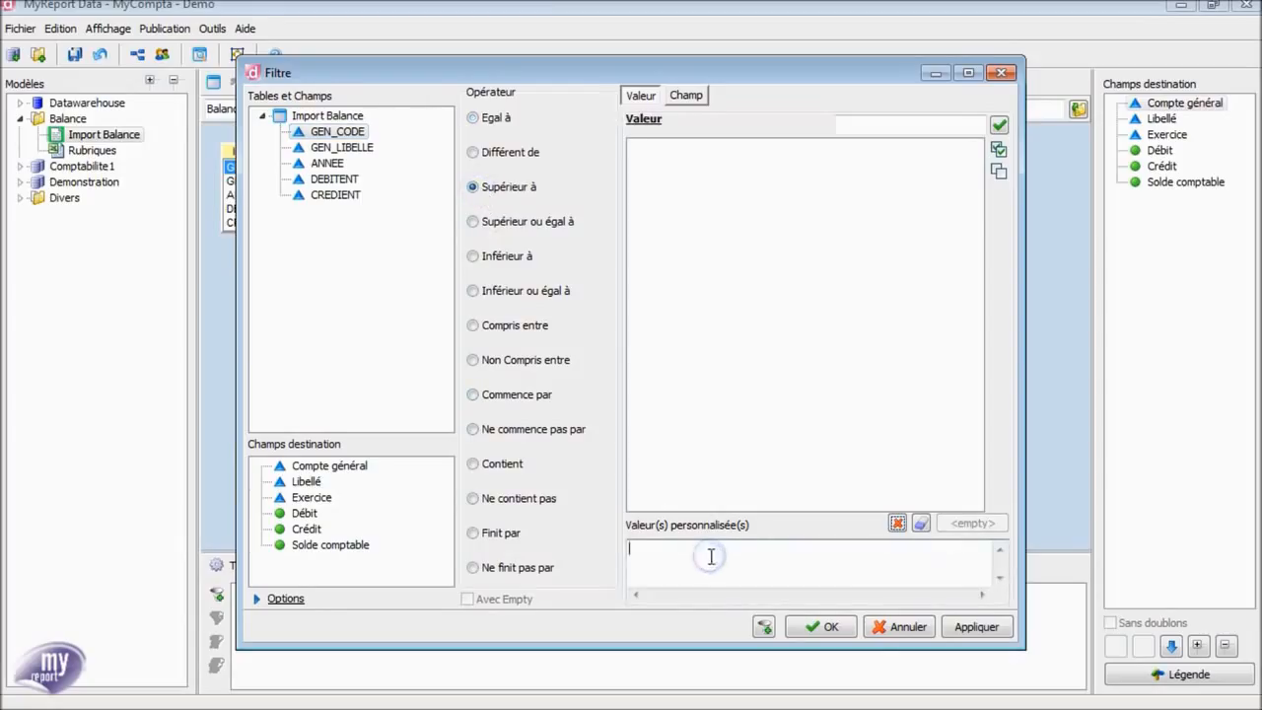
text(59)
click(800, 629)
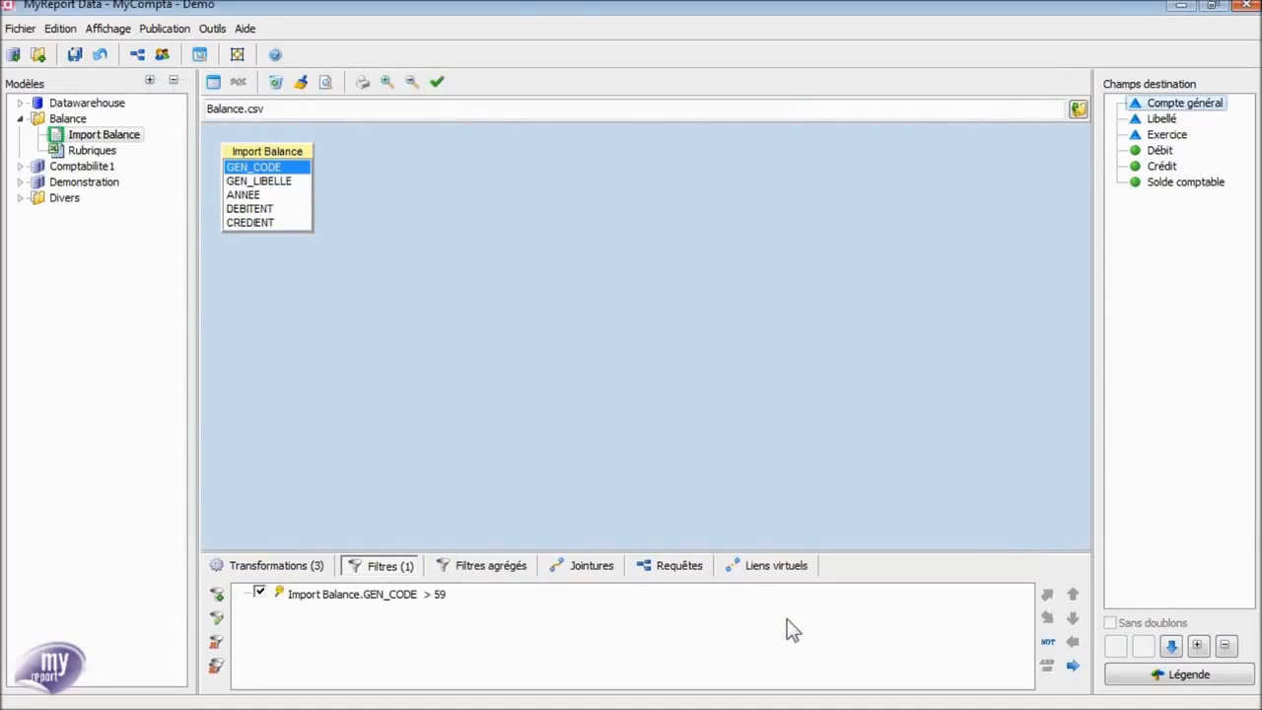
Run the on-demand ETL for the Import Balance and Rubriques models and close the run window.
click(74, 150)
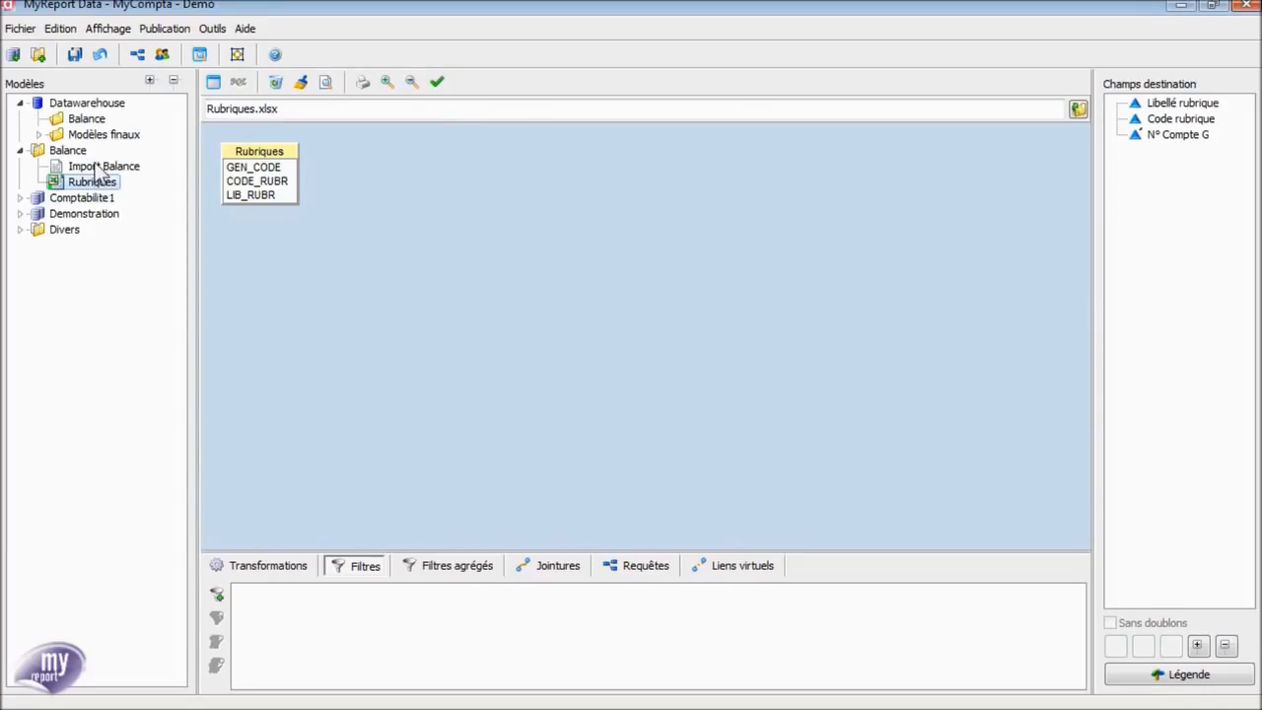
click(96, 168)
right_click(99, 169)
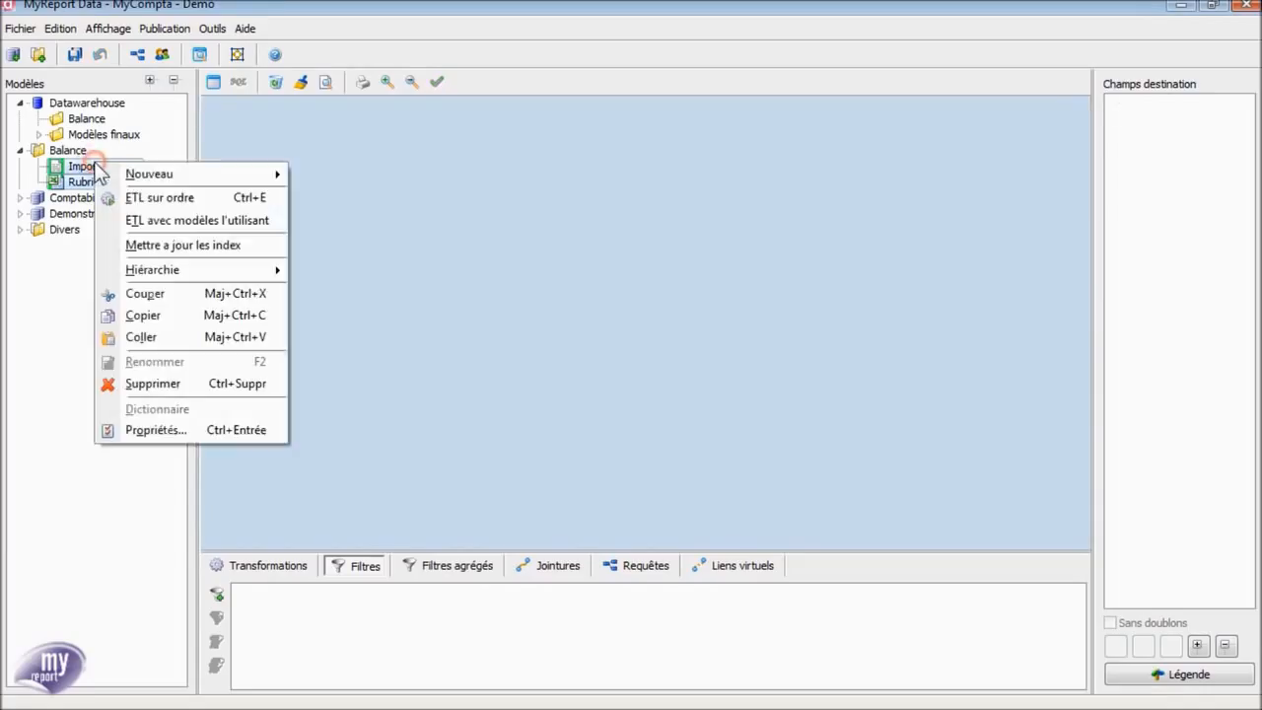
click(128, 198)
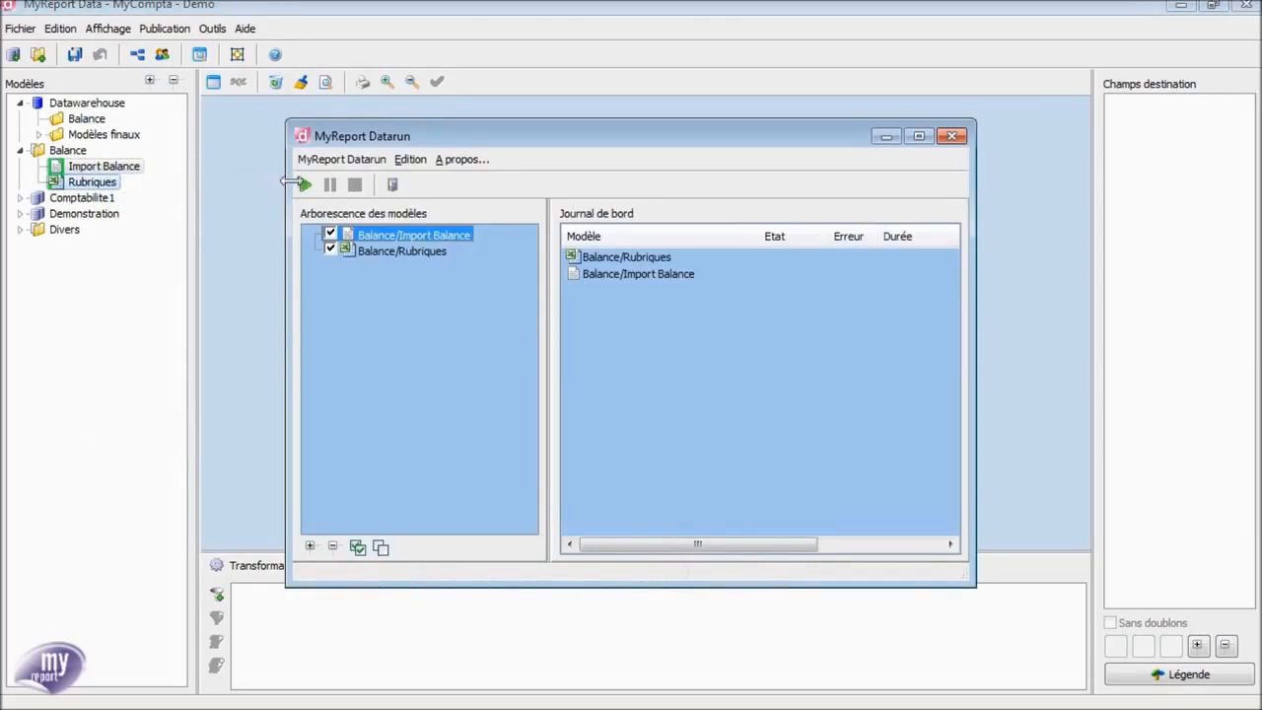
click(299, 187)
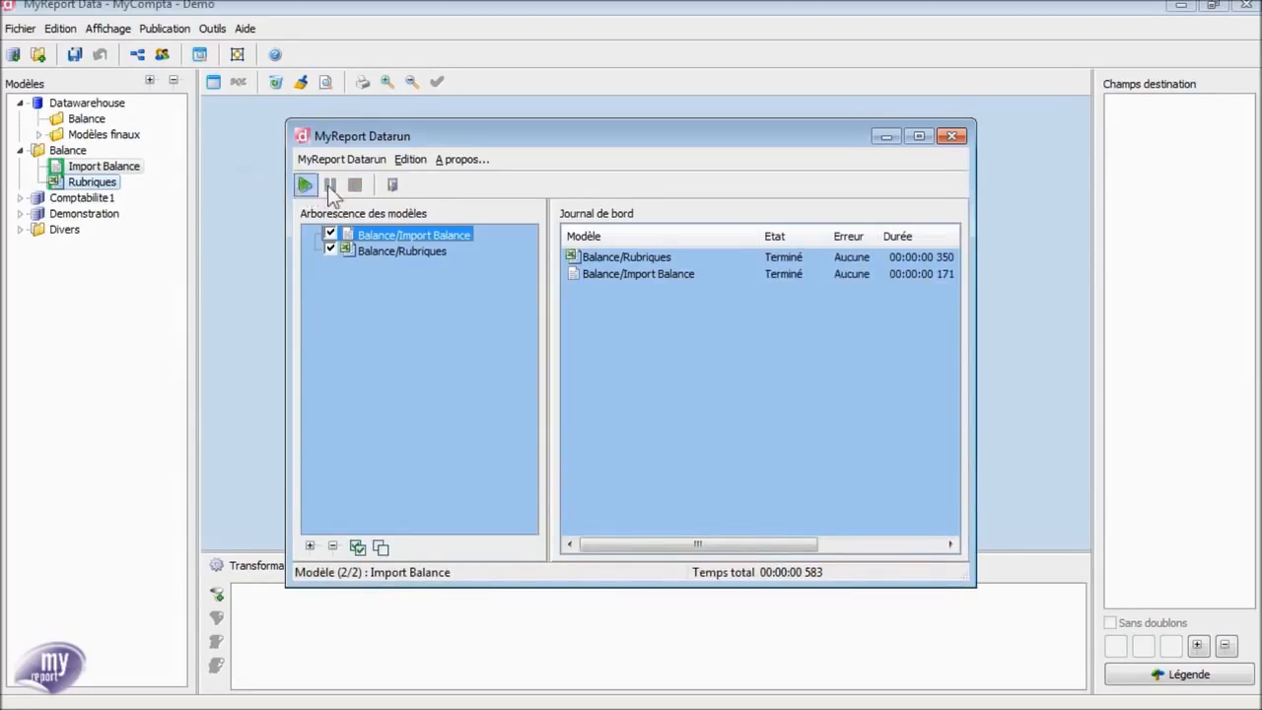
click(397, 188)
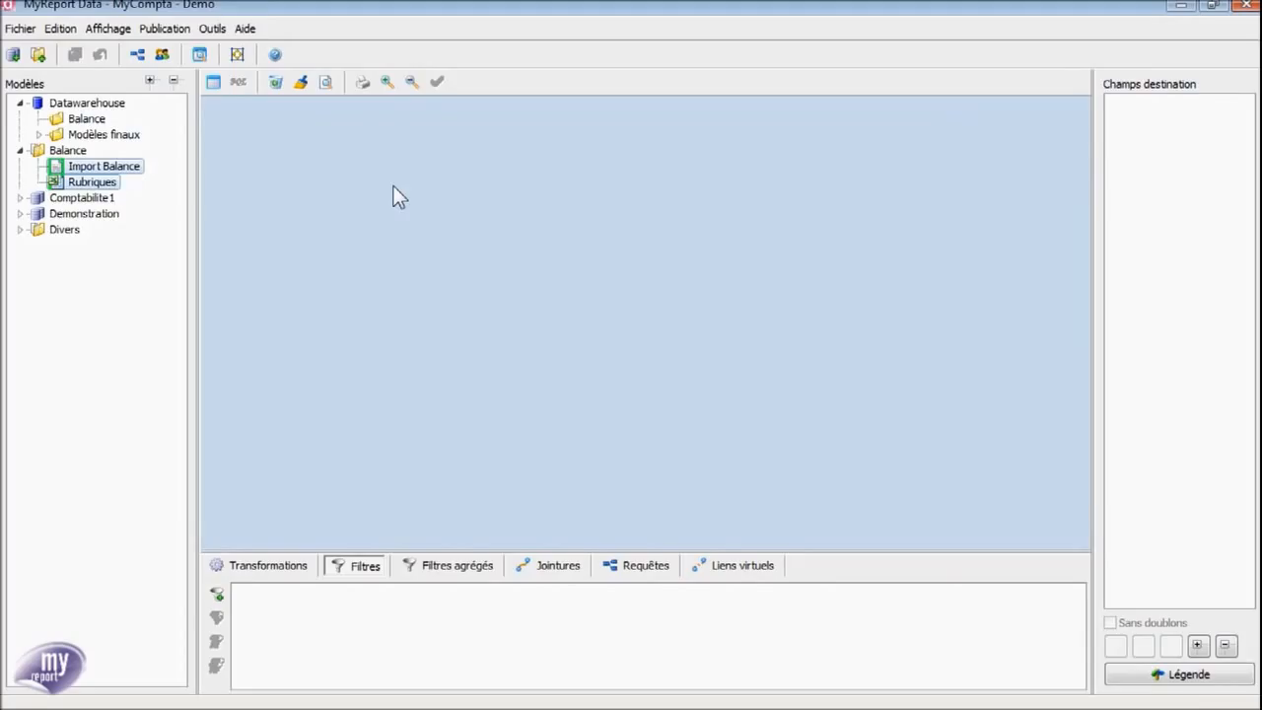
Create a simple model named "Balance par rubriques" in the Modèles finaux folder of the Datawarehouse.
click(84, 120)
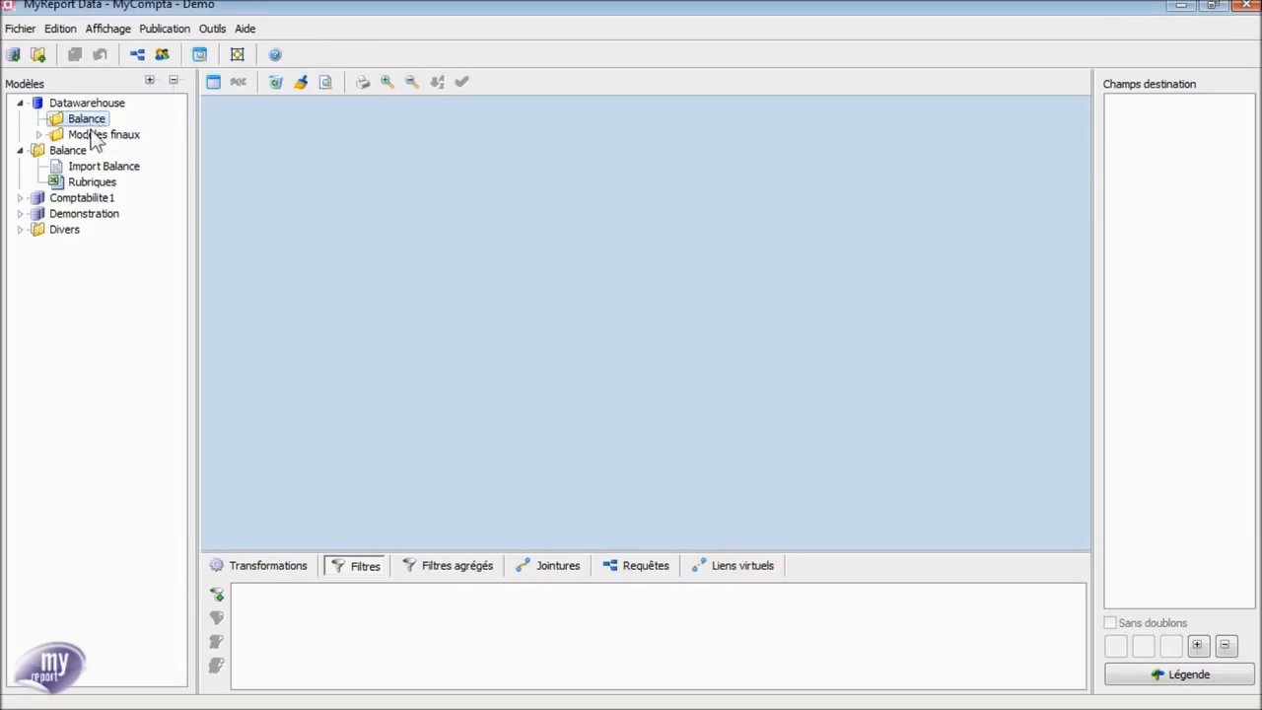
right_click(92, 136)
click(120, 149)
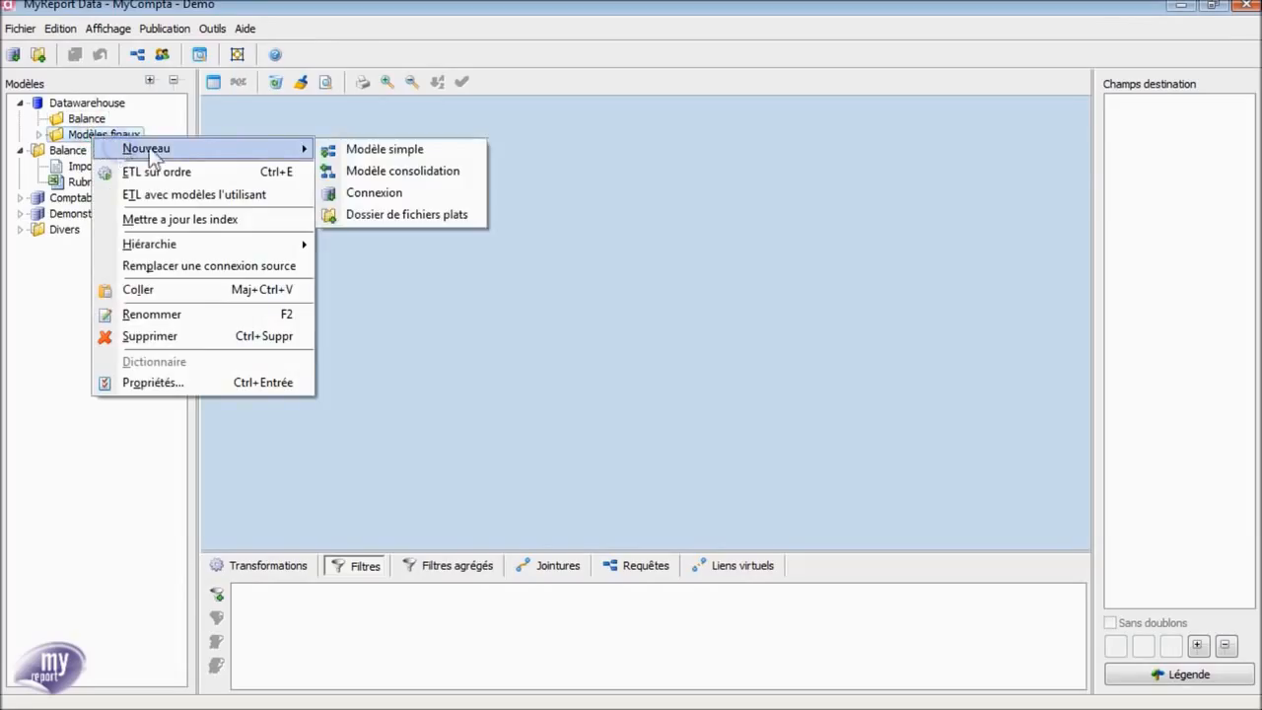
click(330, 148)
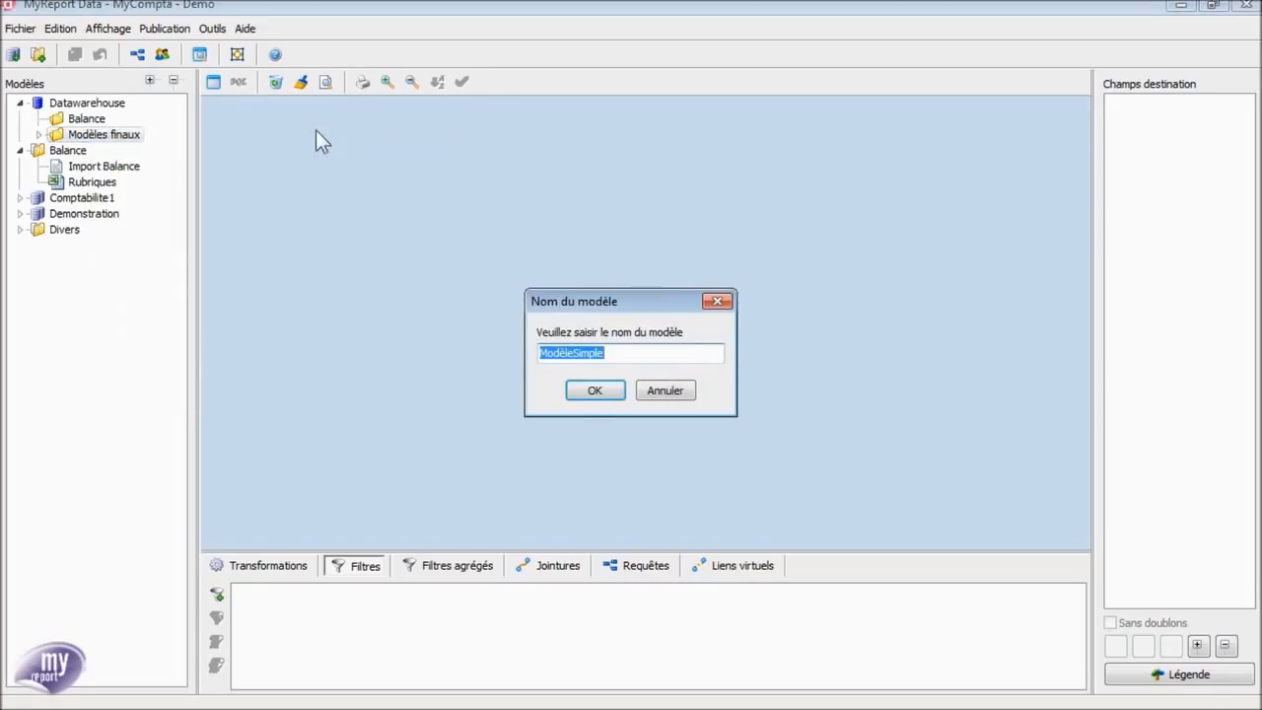
text(Balance pa)
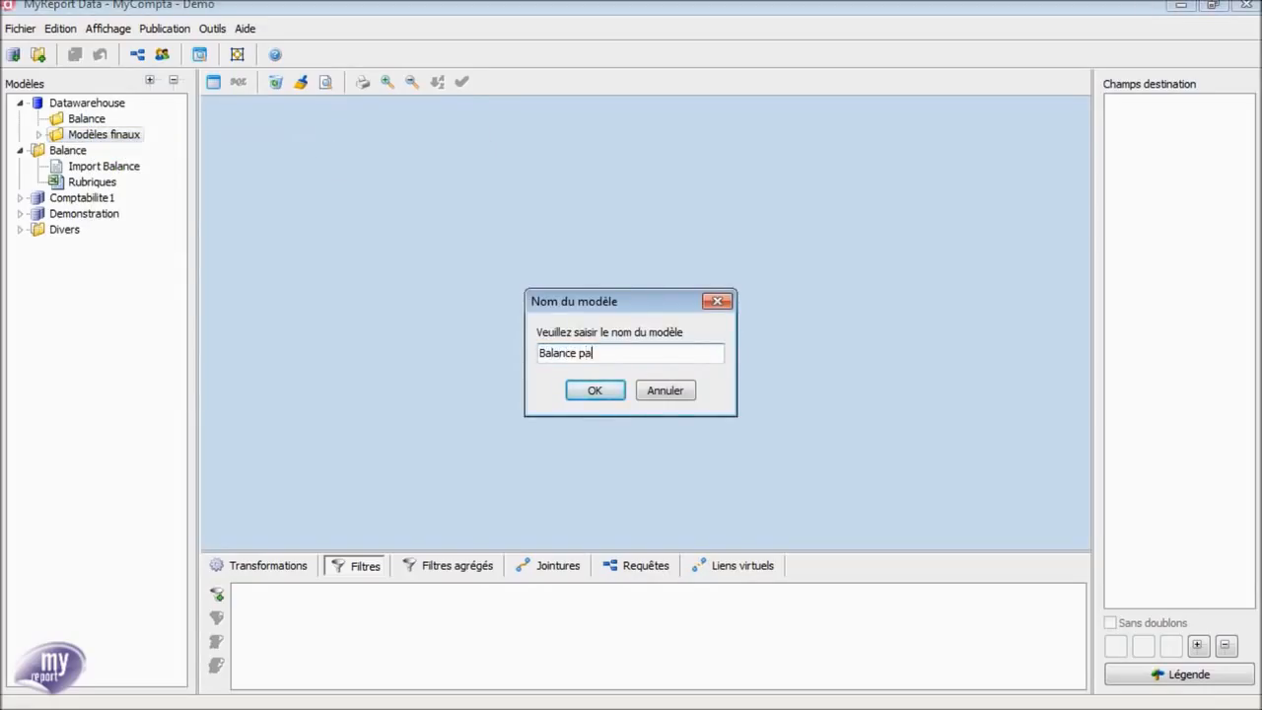
text(r rubriques)
key(Return)
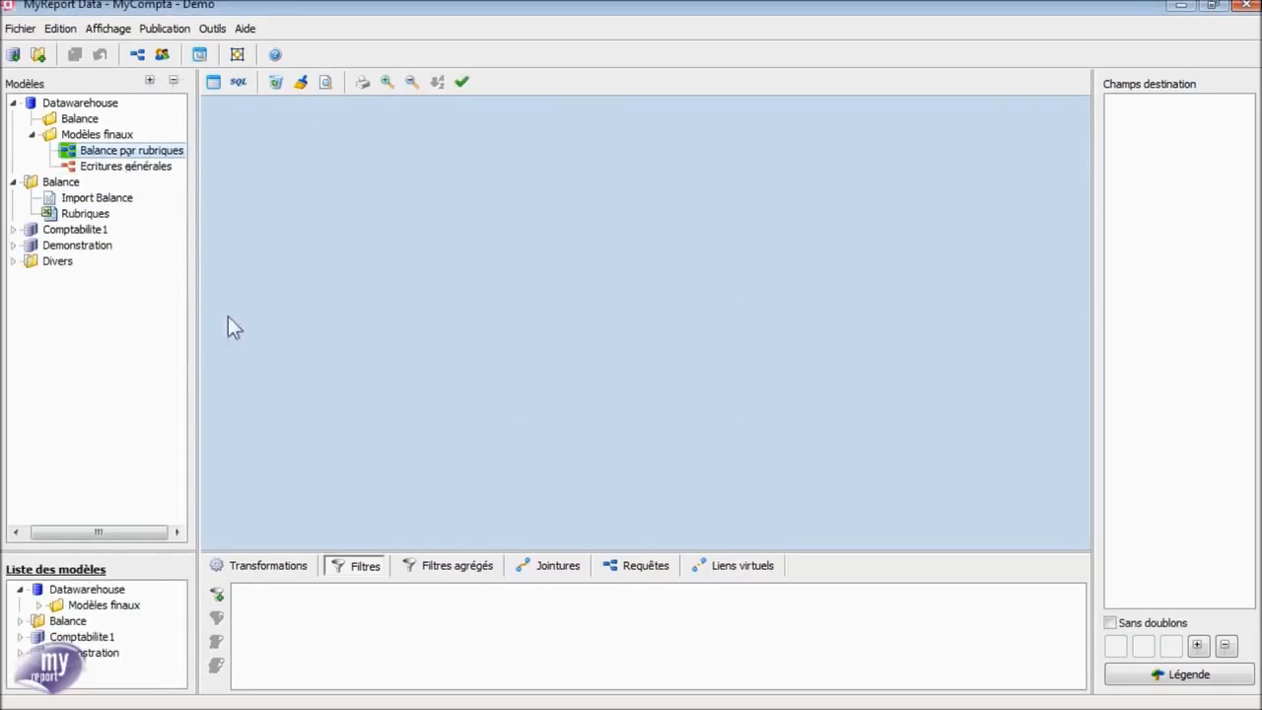
Place the Import Balance and Rubriques models side by side in the diagram and join Compte général to N° Compte G.
drag(147, 549, 149, 336)
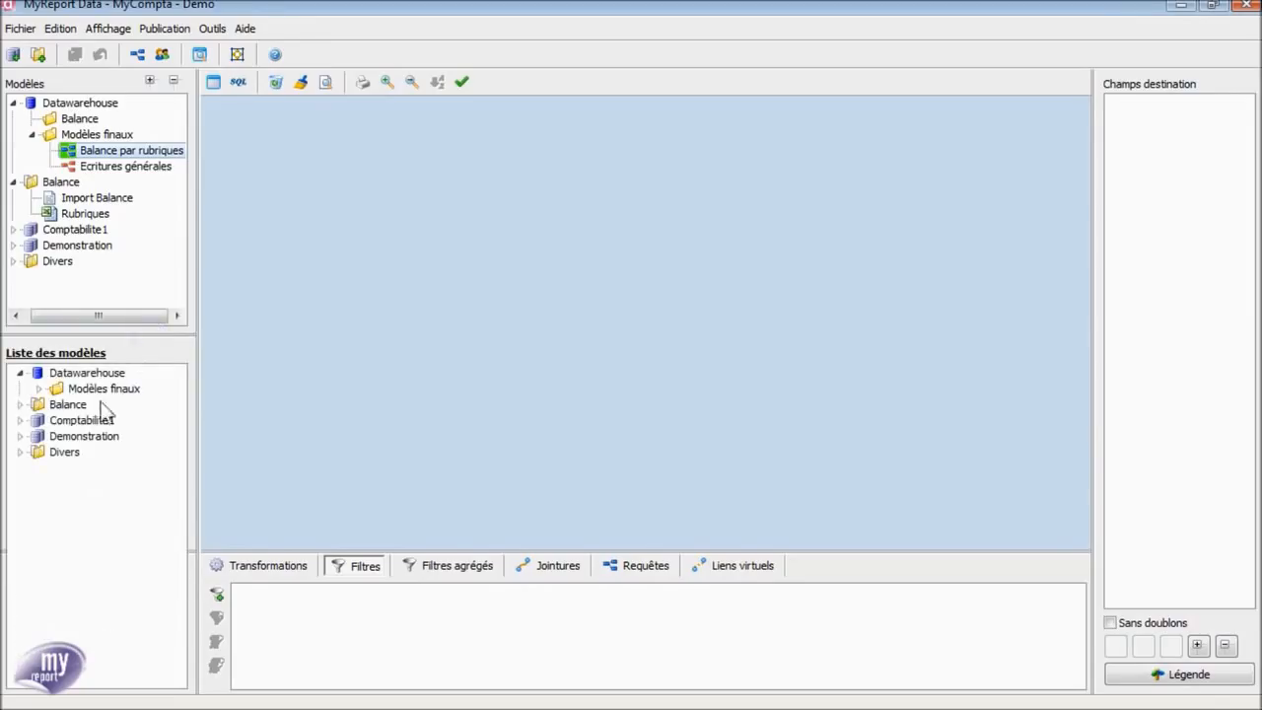
click(21, 405)
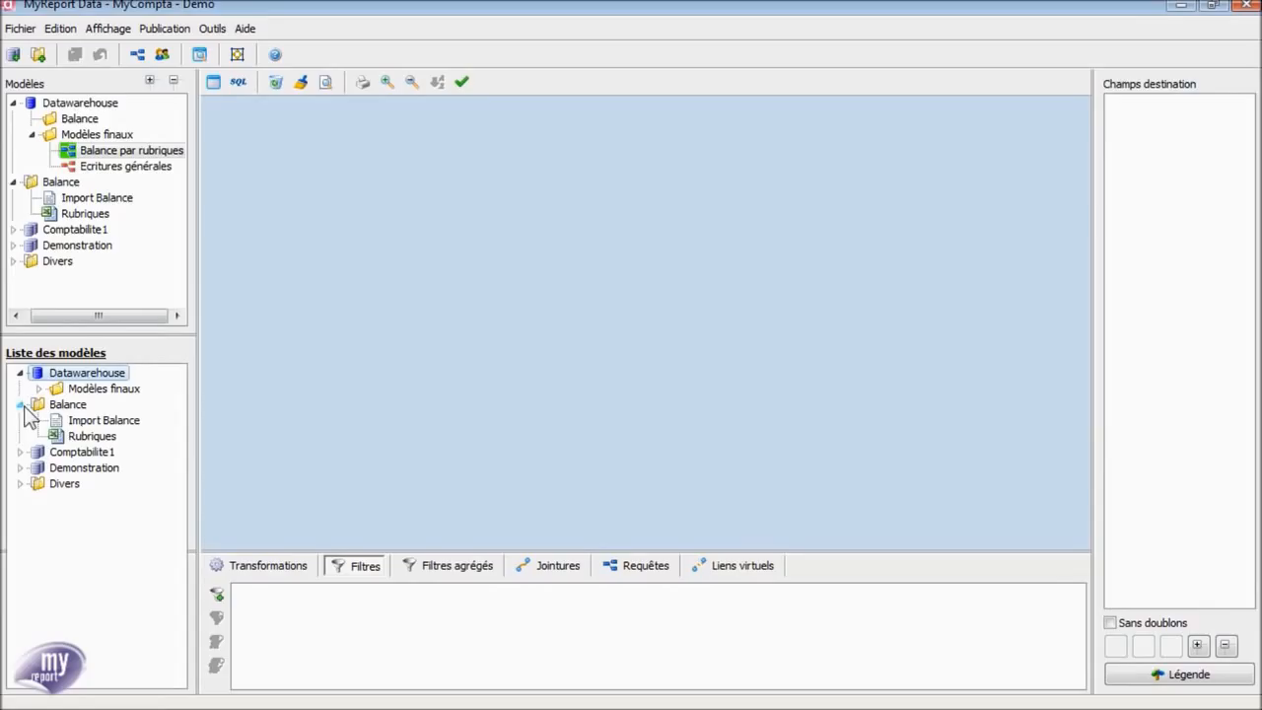
drag(99, 420, 353, 279)
drag(92, 436, 578, 375)
drag(612, 294, 629, 273)
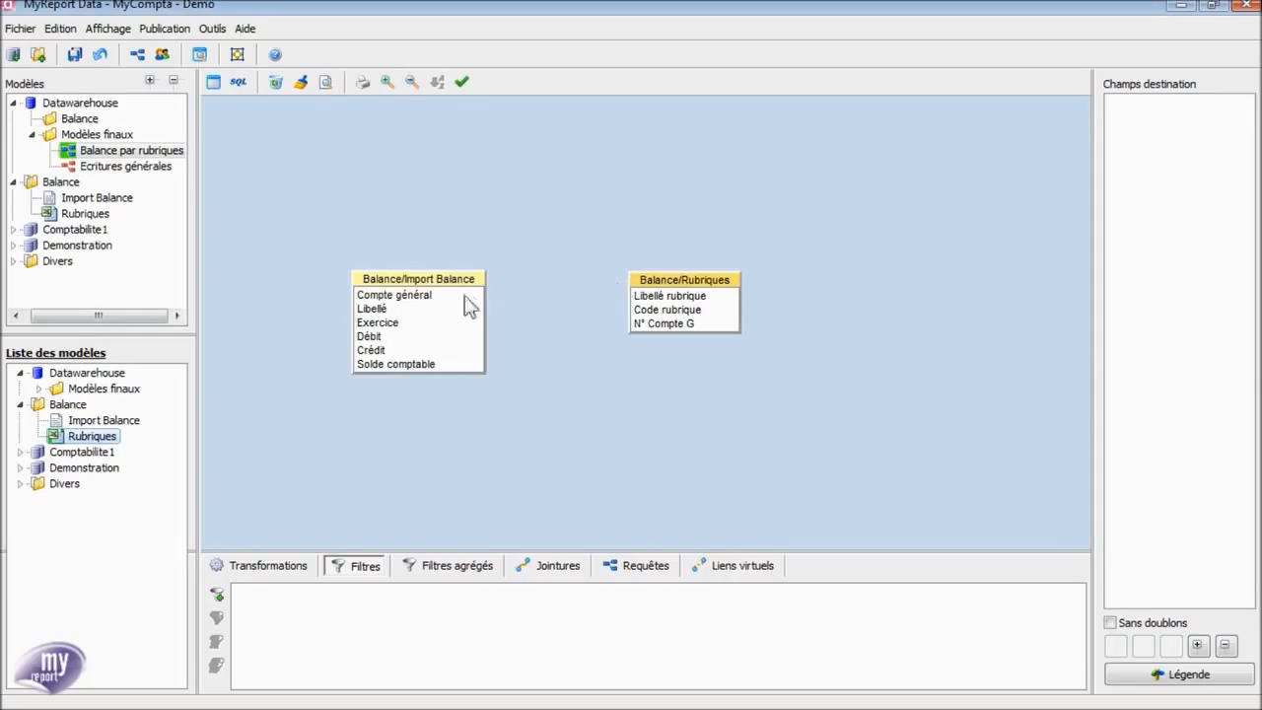
drag(417, 295, 641, 324)
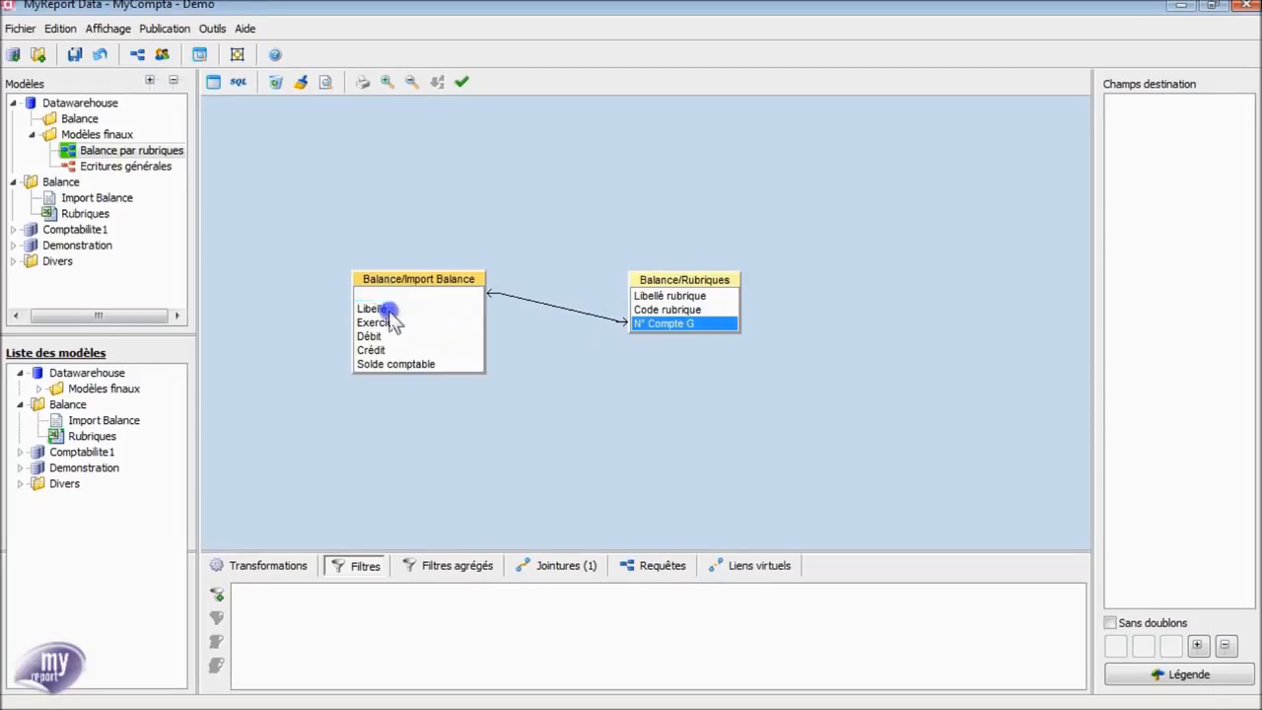
Add Compte général, Libellé, Exercice and Solde comptable from Import Balance as destination fields.
click(392, 309)
double_click(391, 295)
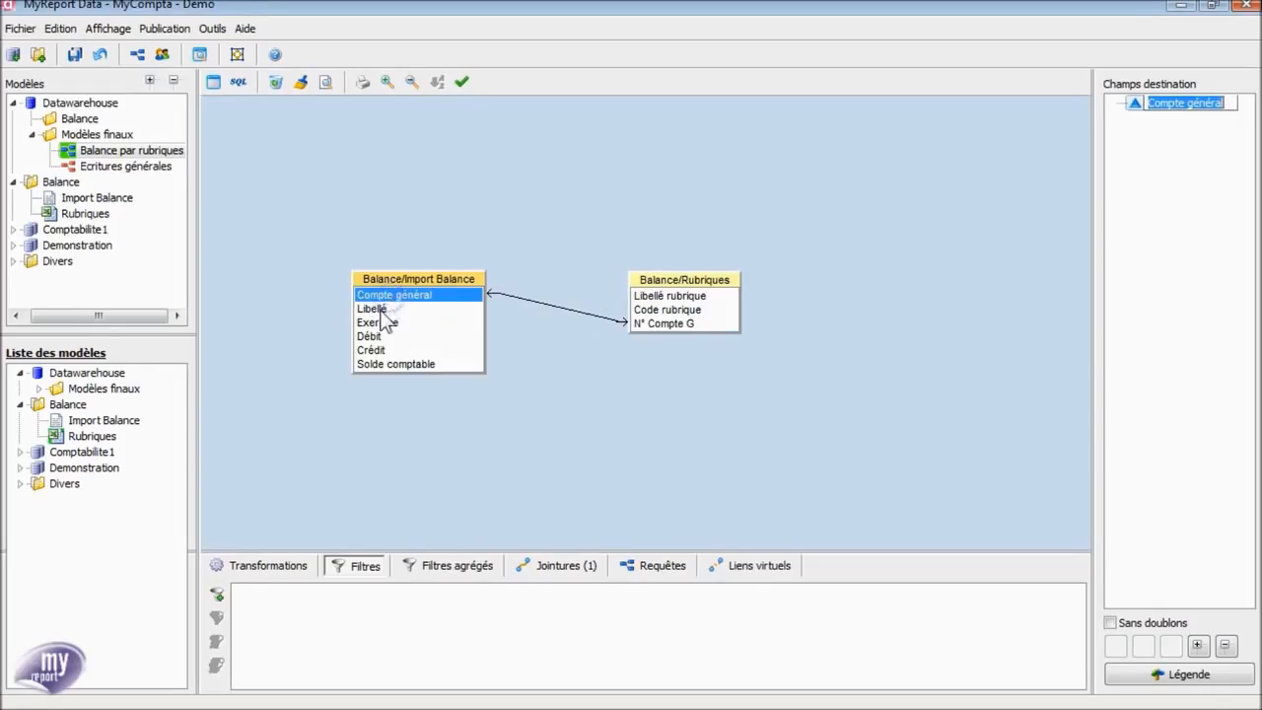
click(380, 309)
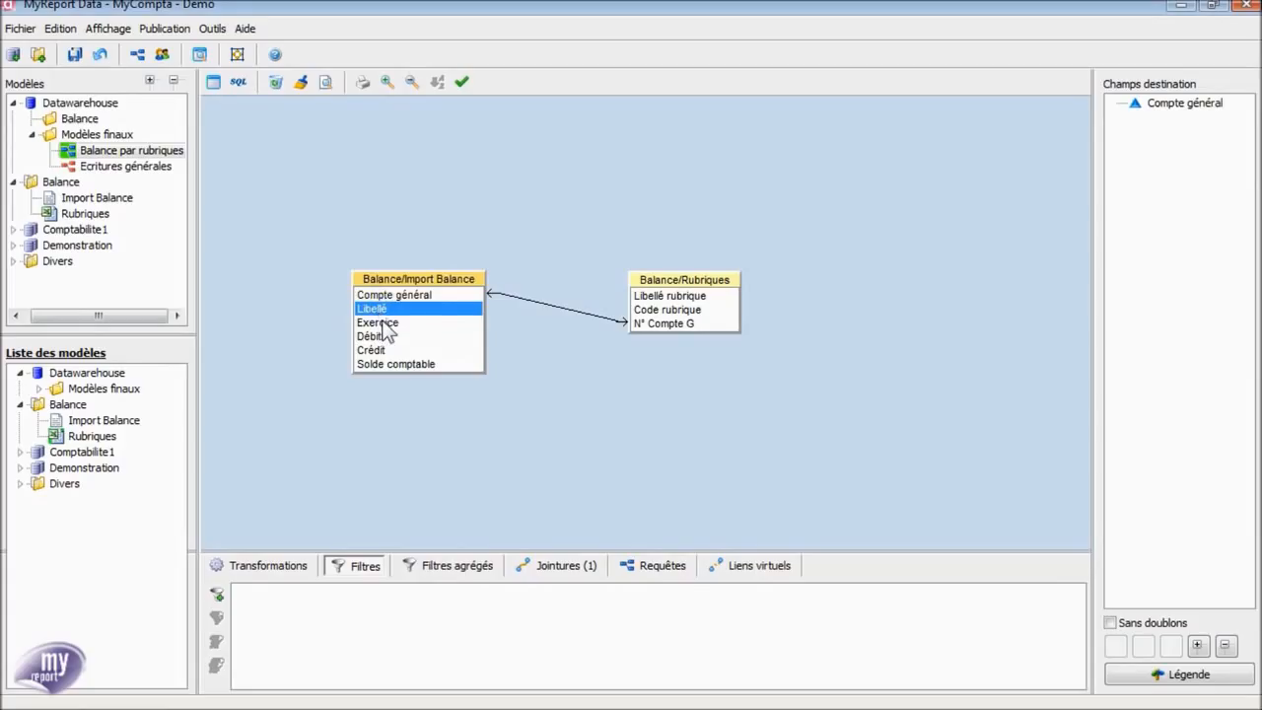
ctrl+click(382, 323)
ctrl+click(380, 364)
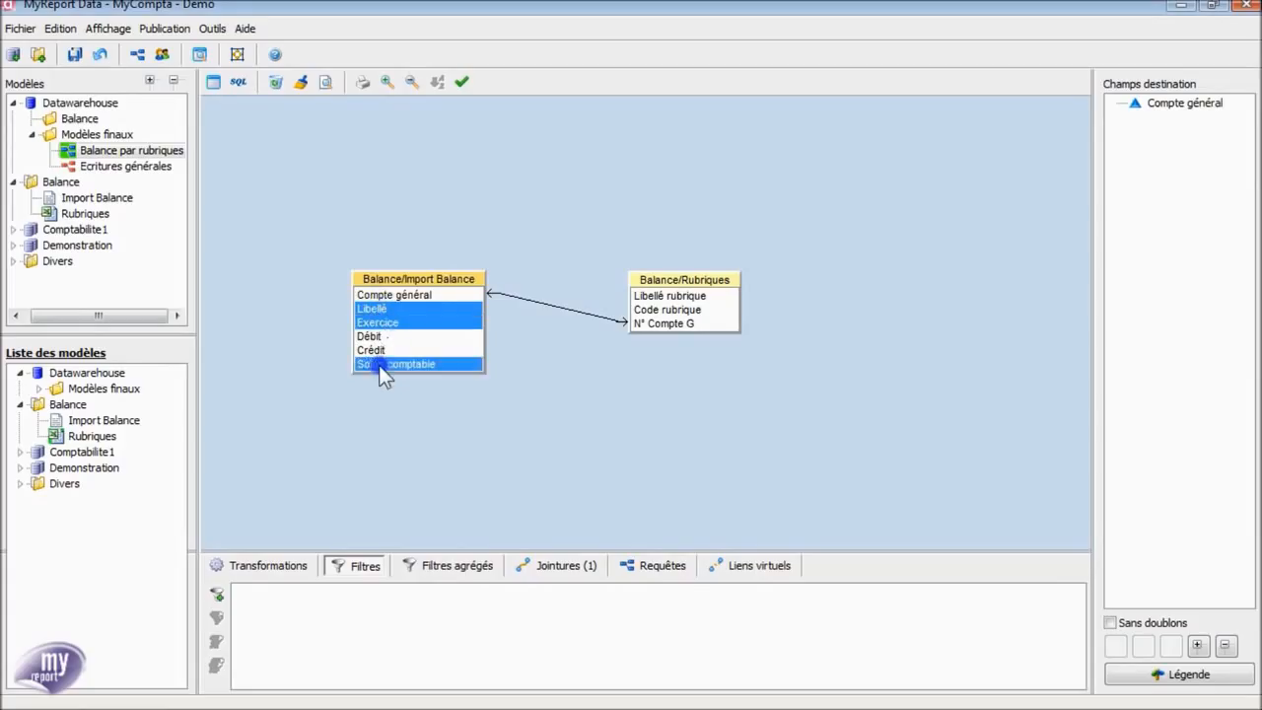
drag(379, 364, 1178, 247)
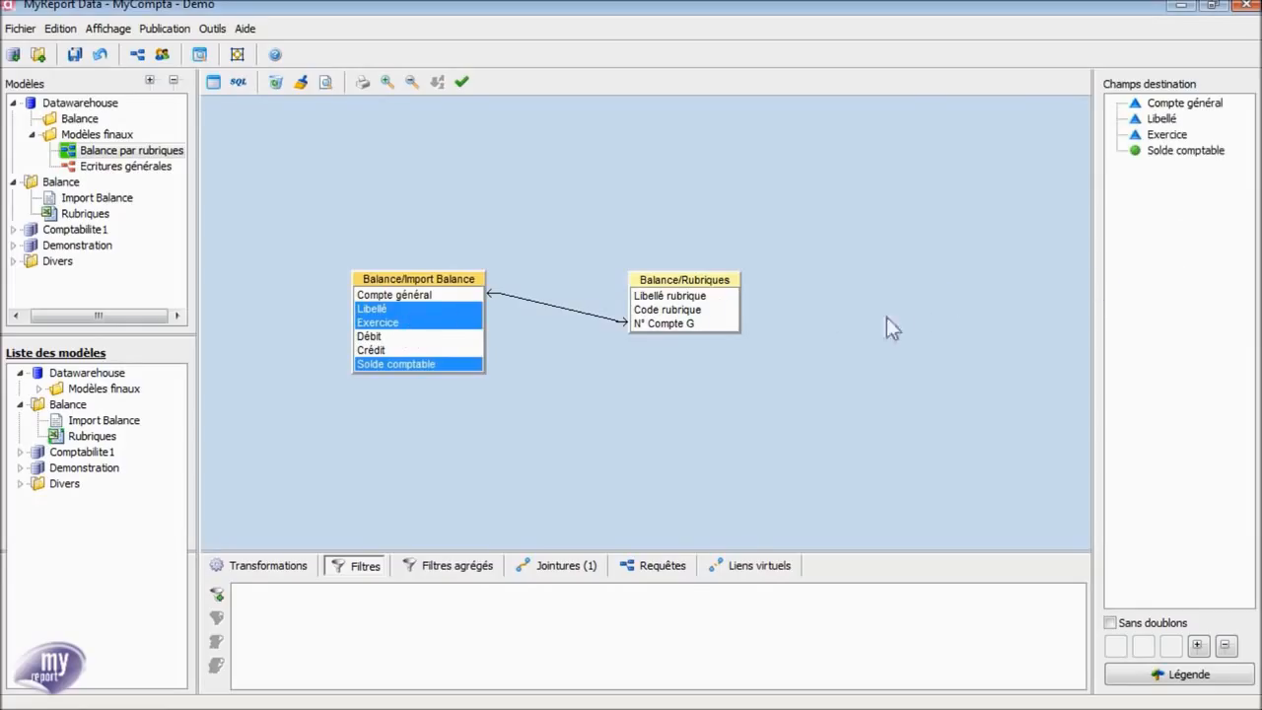
Insert Code rubrique and Libellé rubrique from Rubriques between the Libellé and Exercice destination fields.
drag(645, 310, 1212, 249)
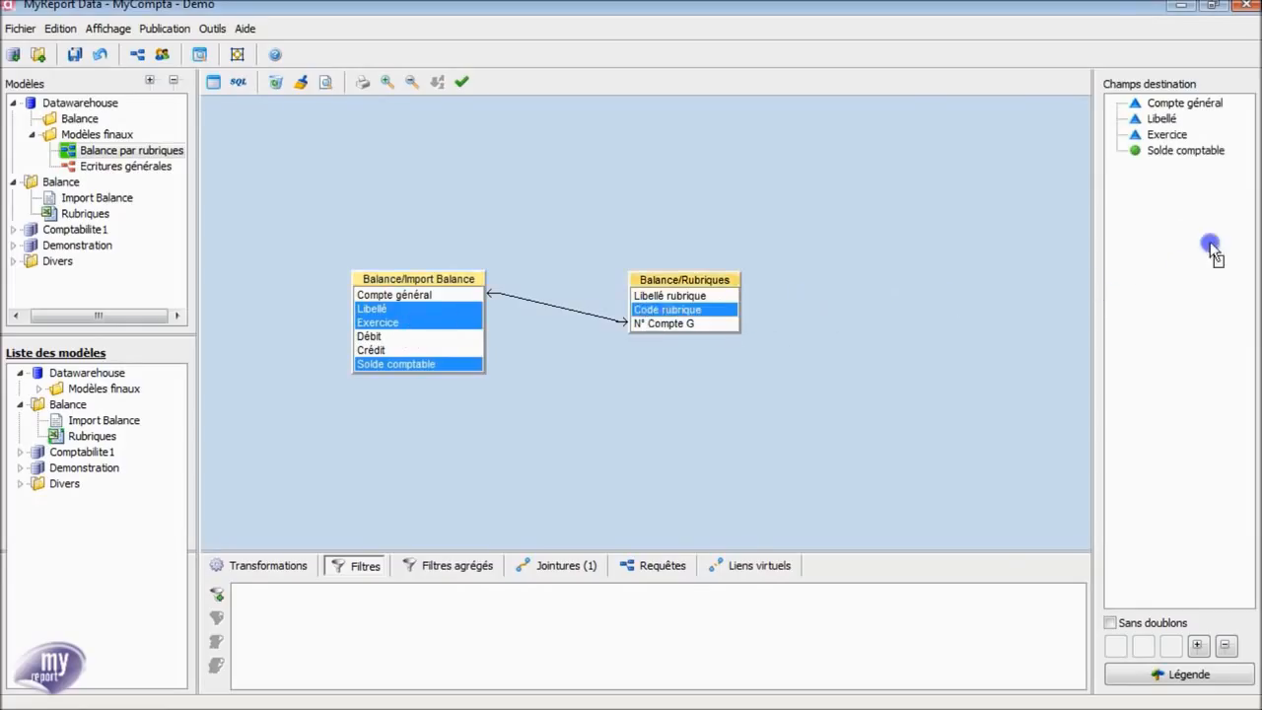
drag(1190, 162, 1178, 133)
drag(666, 296, 1181, 156)
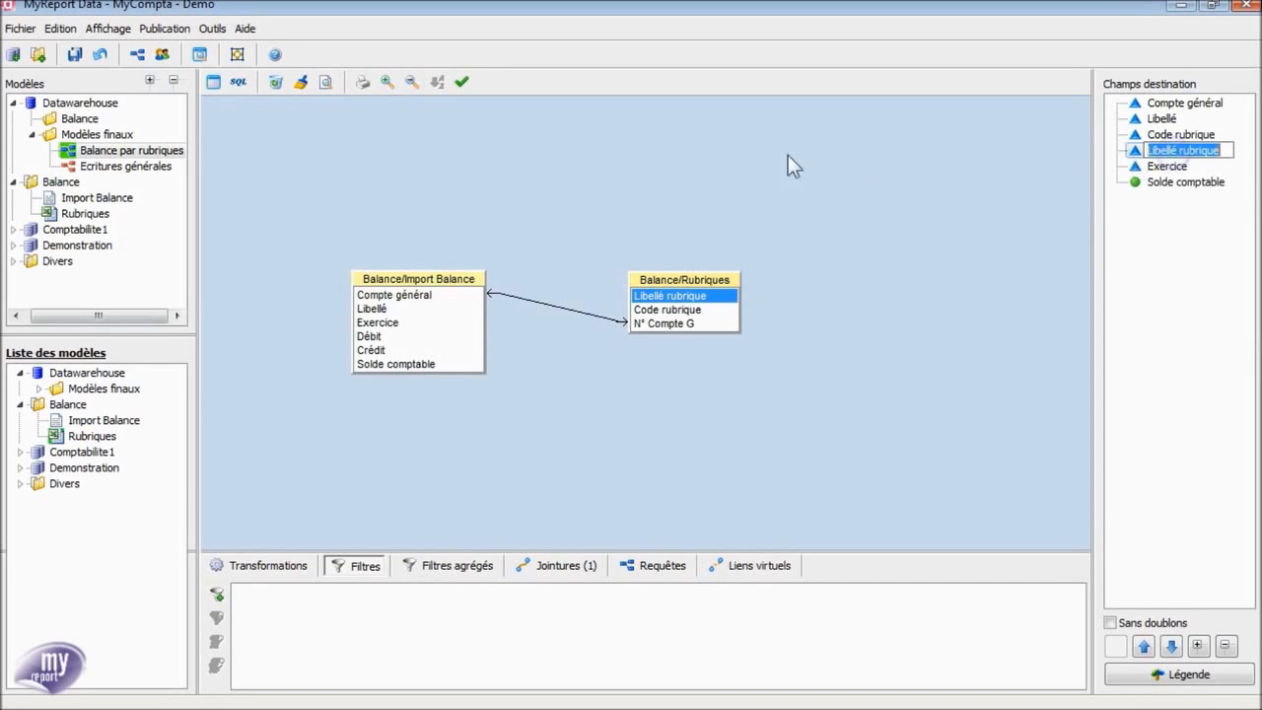
click(606, 170)
Preview the model's query data in a maximised window, check the rubrique assigned to each account, and close the preview.
click(213, 85)
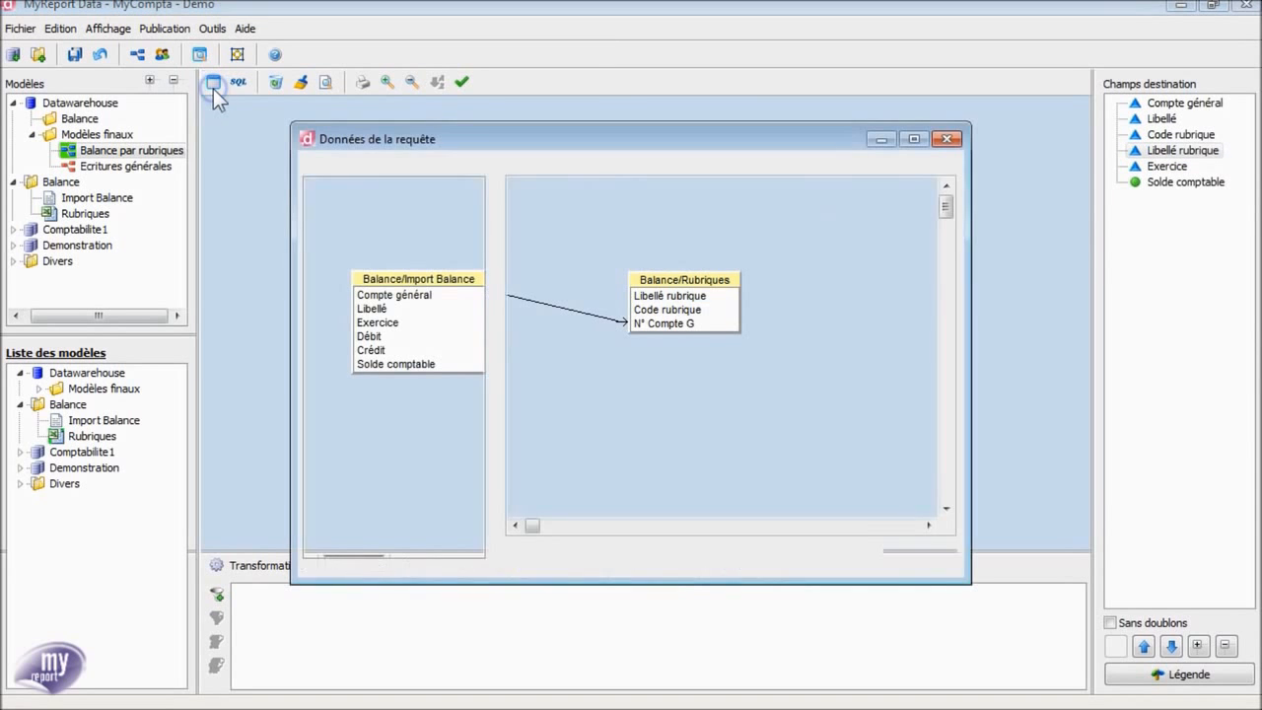
click(913, 139)
click(899, 69)
click(334, 69)
click(336, 85)
click(929, 86)
click(933, 104)
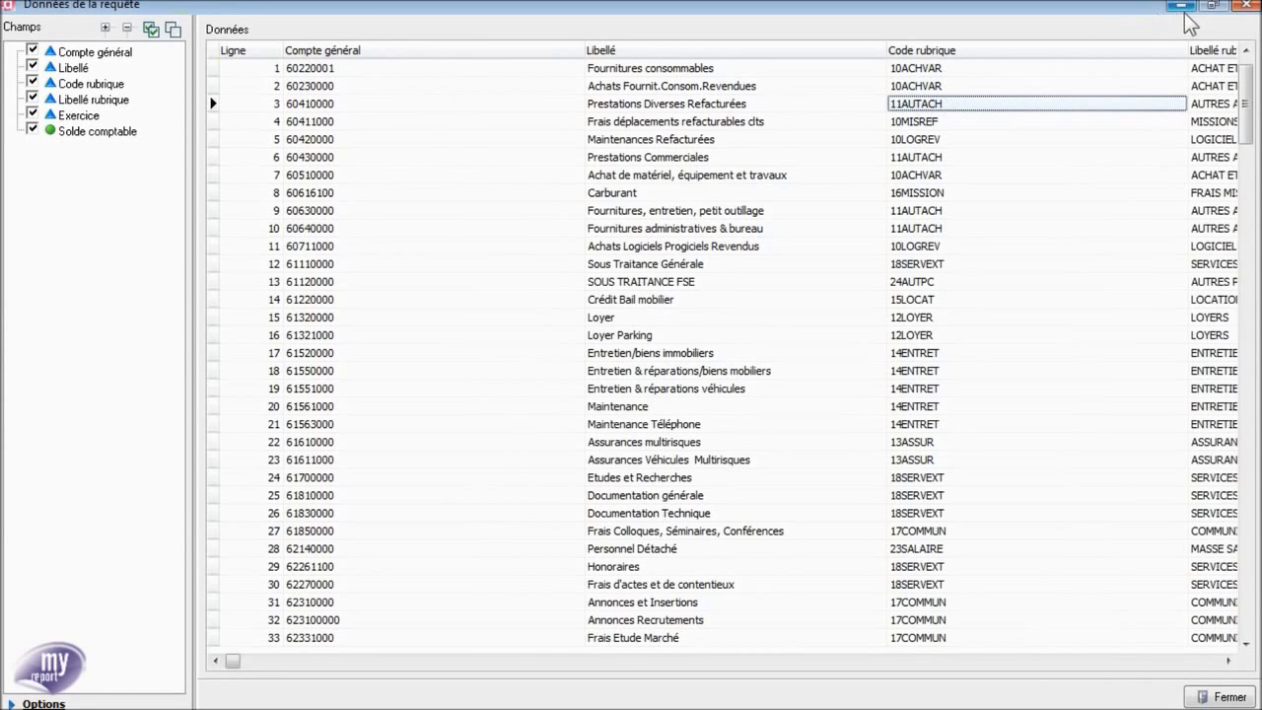
click(1247, 8)
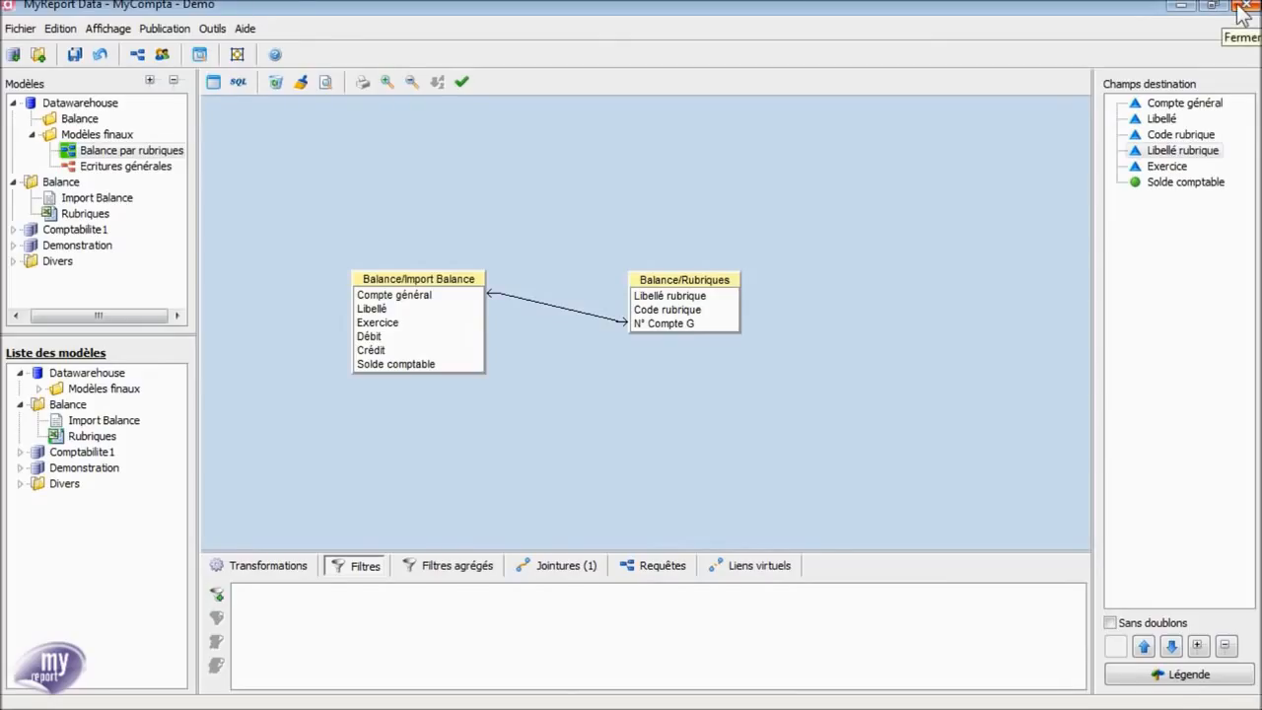
Publish the Balance par rubriques model to the Comptabilité folder of MyReport Builder and confirm.
click(139, 56)
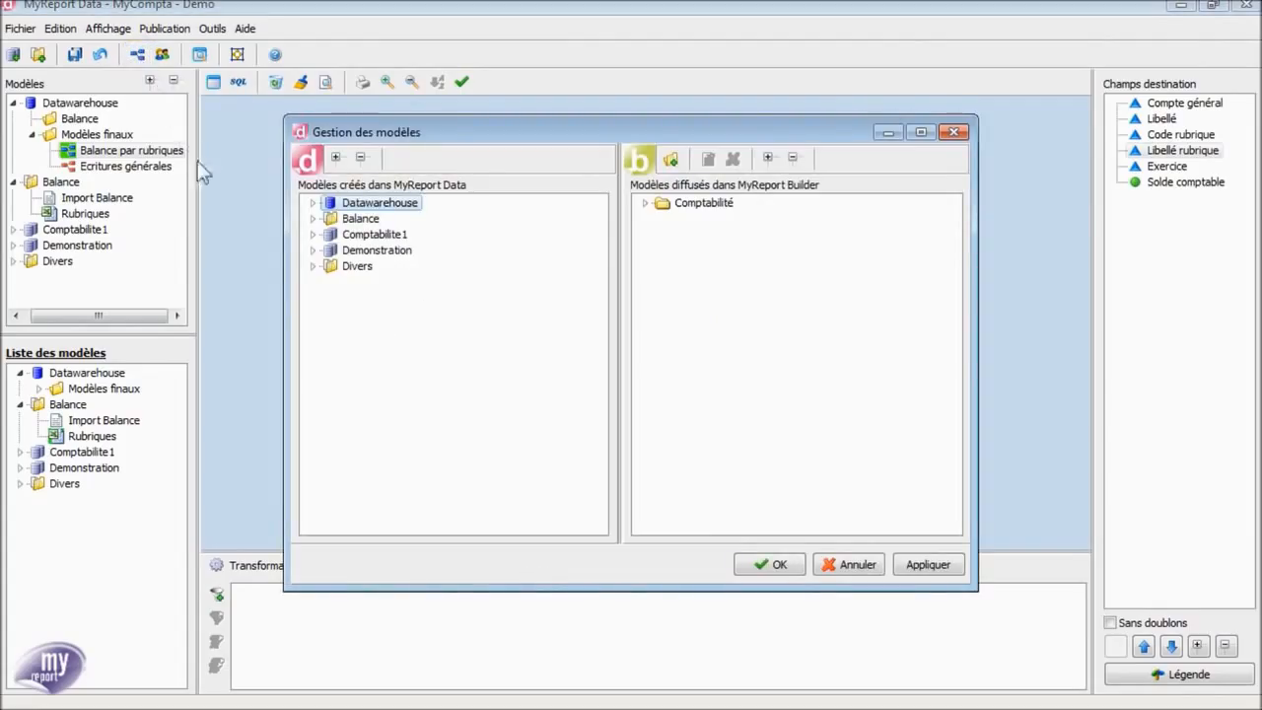
click(312, 202)
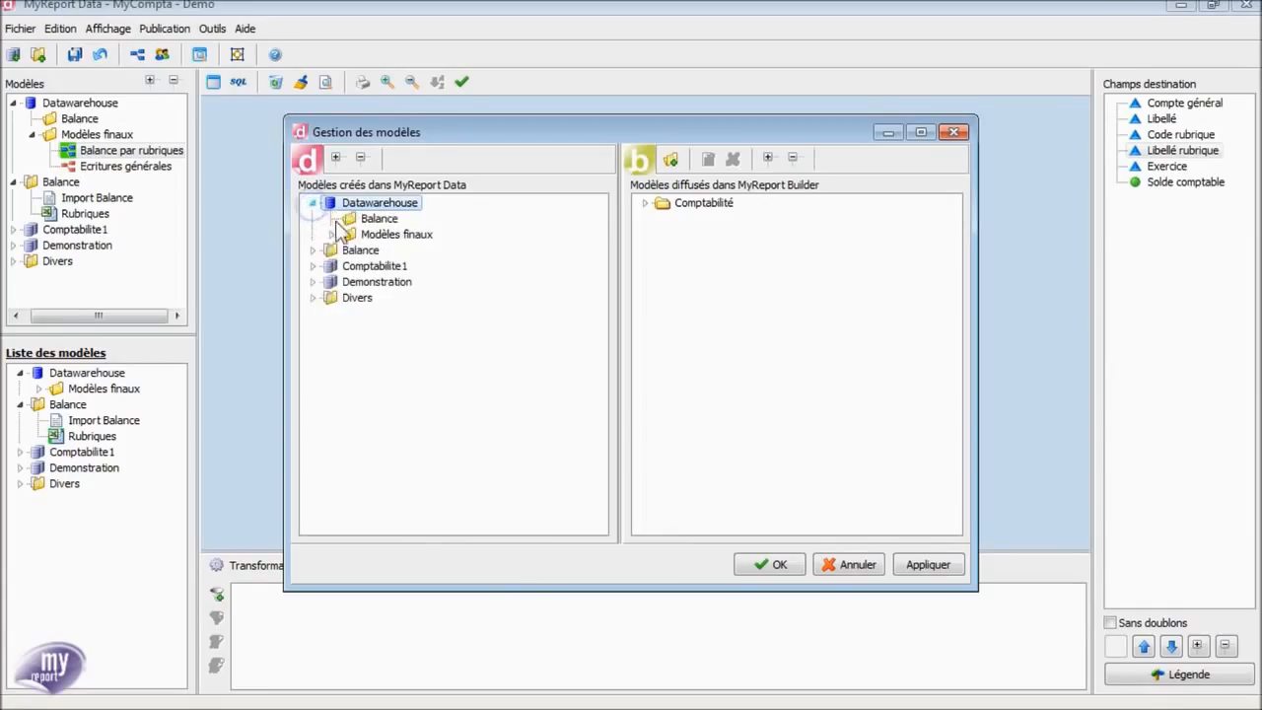
click(332, 235)
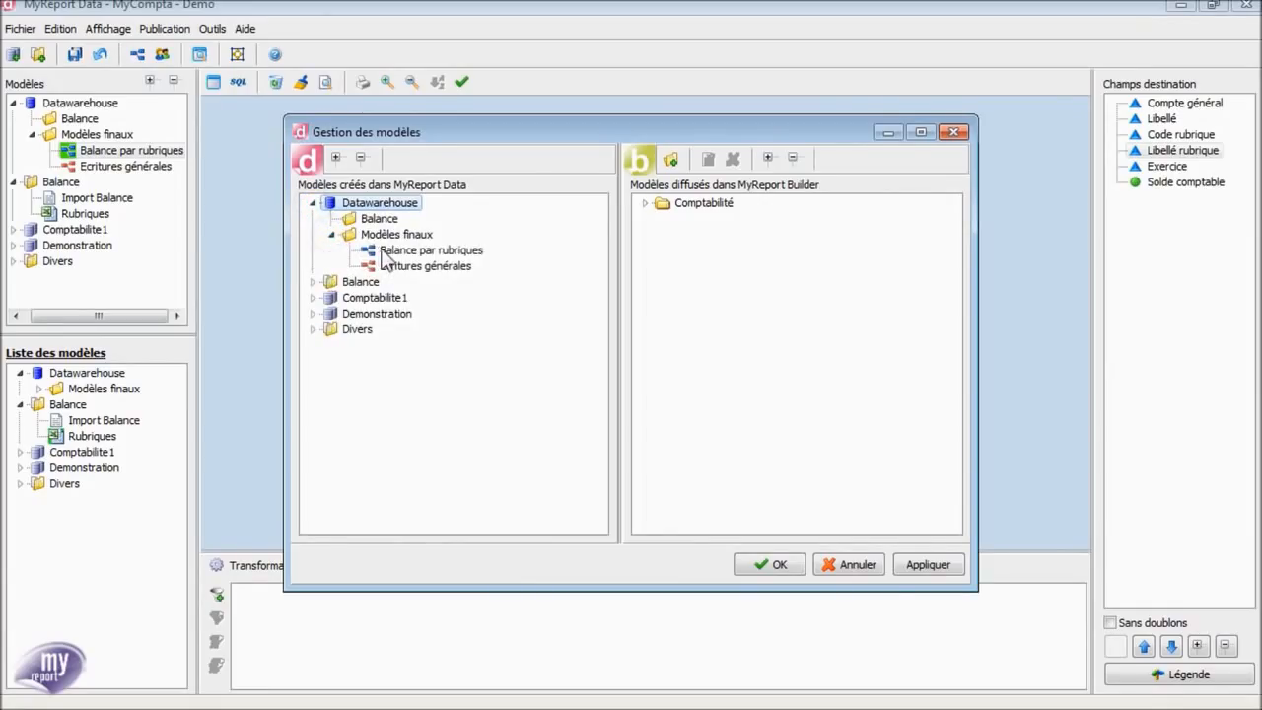
click(383, 252)
drag(398, 252, 701, 205)
click(631, 401)
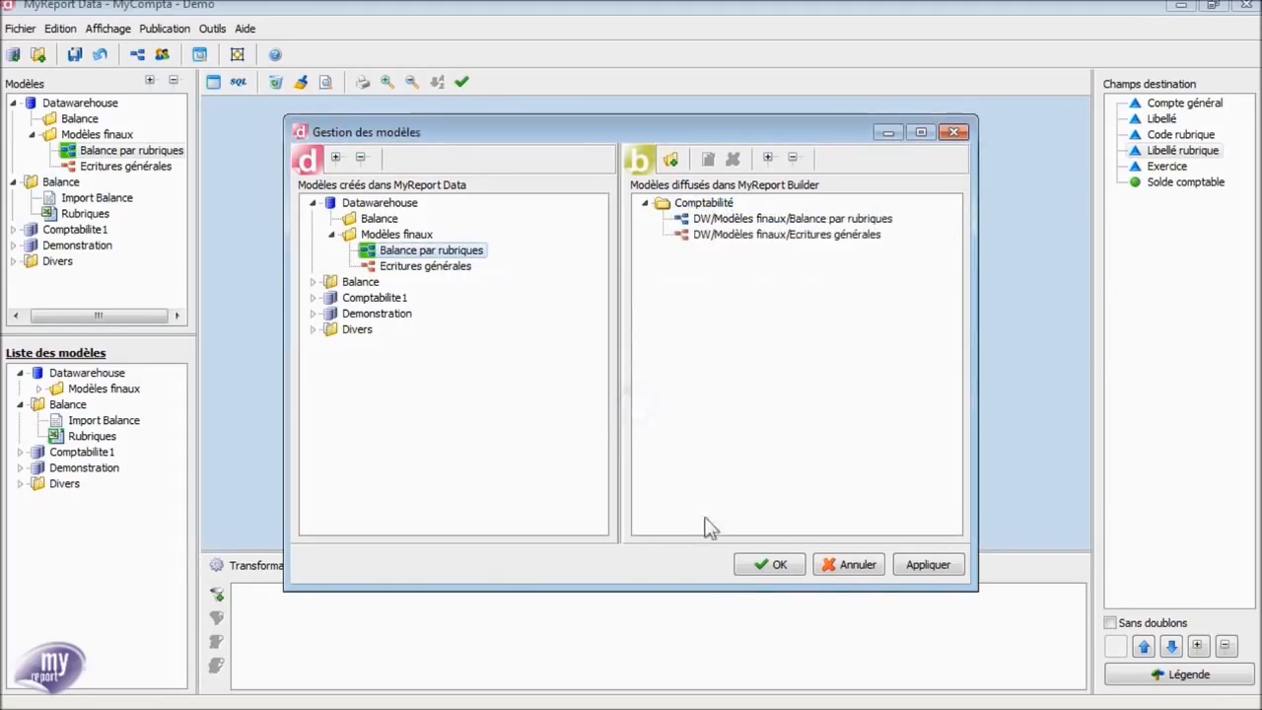
click(751, 564)
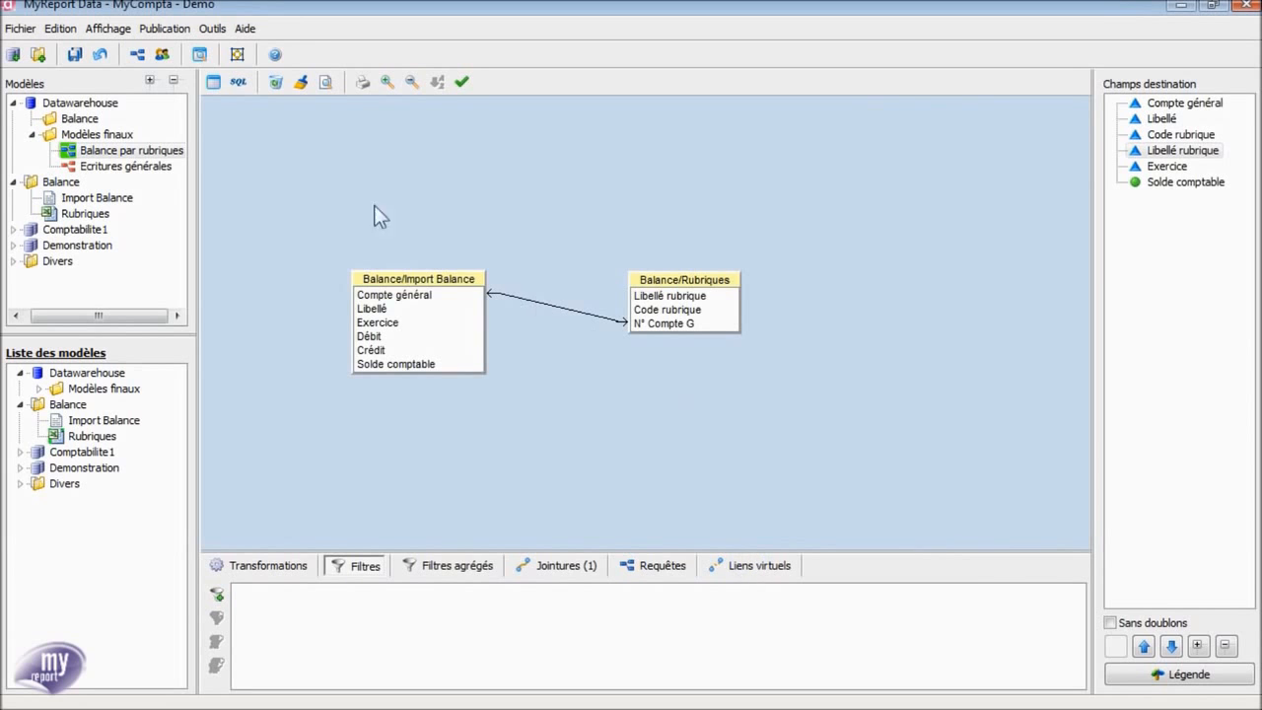
Open the user management and grant the Demo user access to the Balance par rubriques model.
click(169, 60)
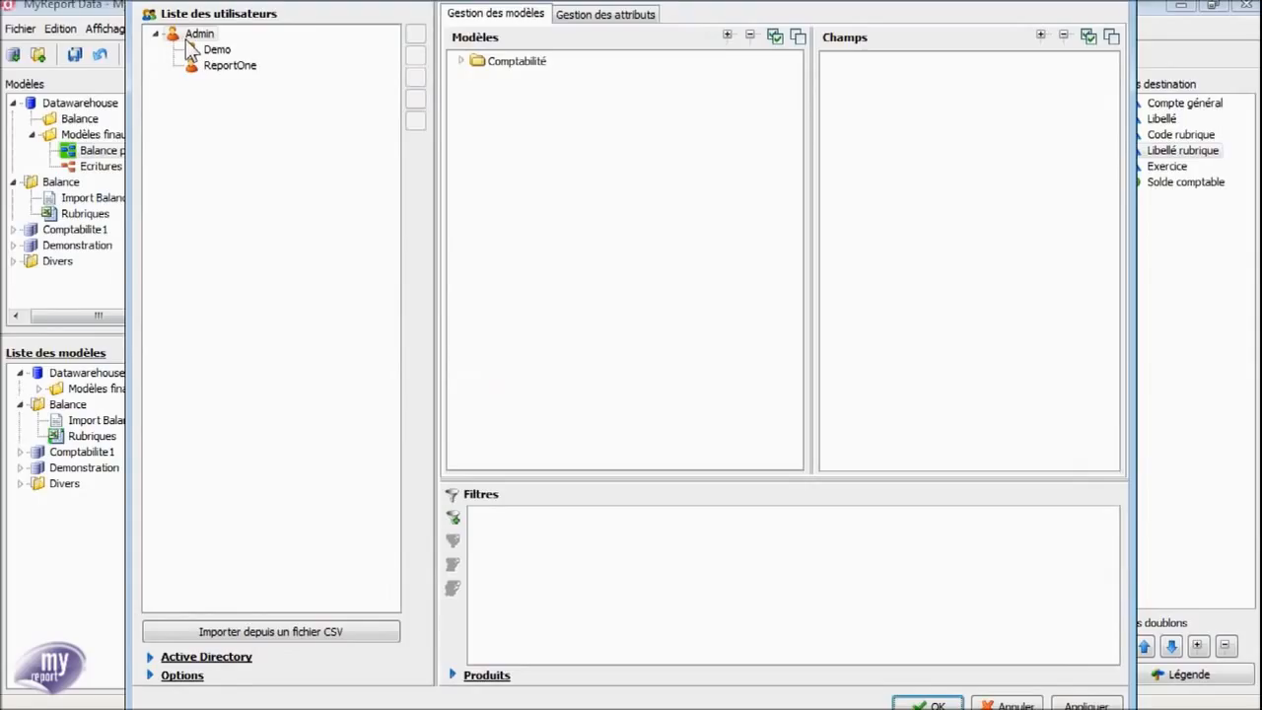
click(189, 35)
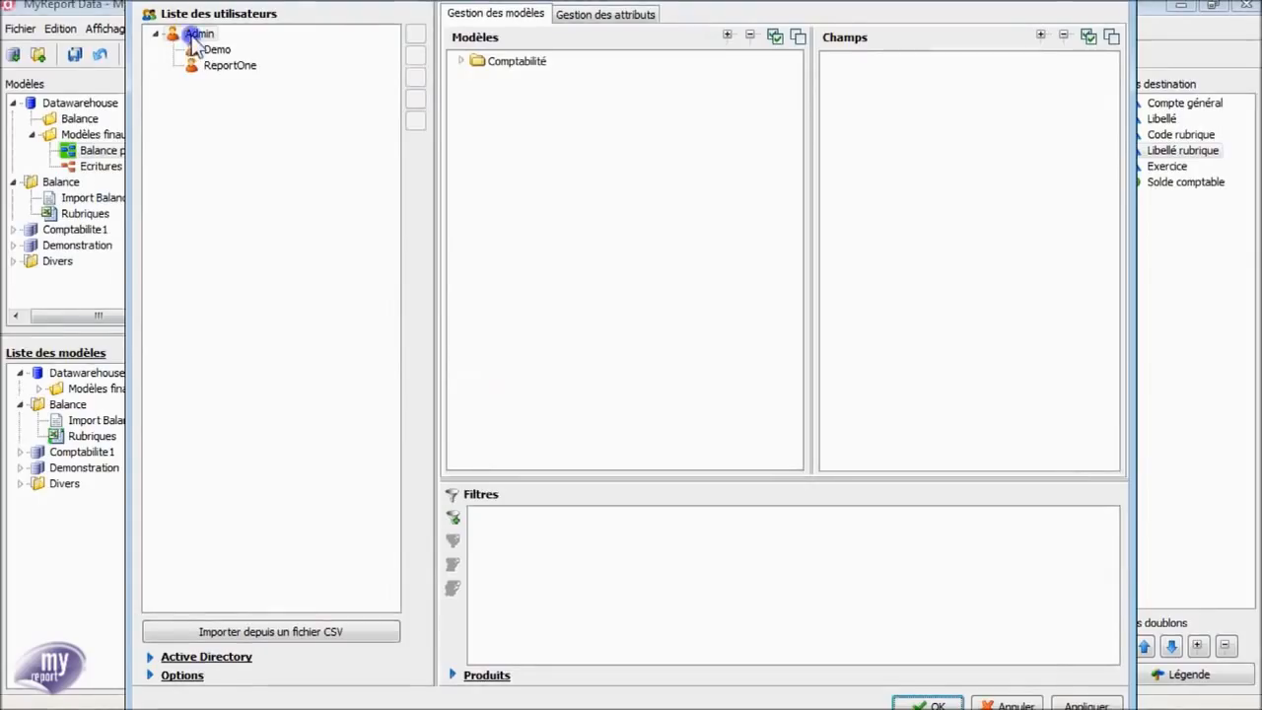
click(459, 60)
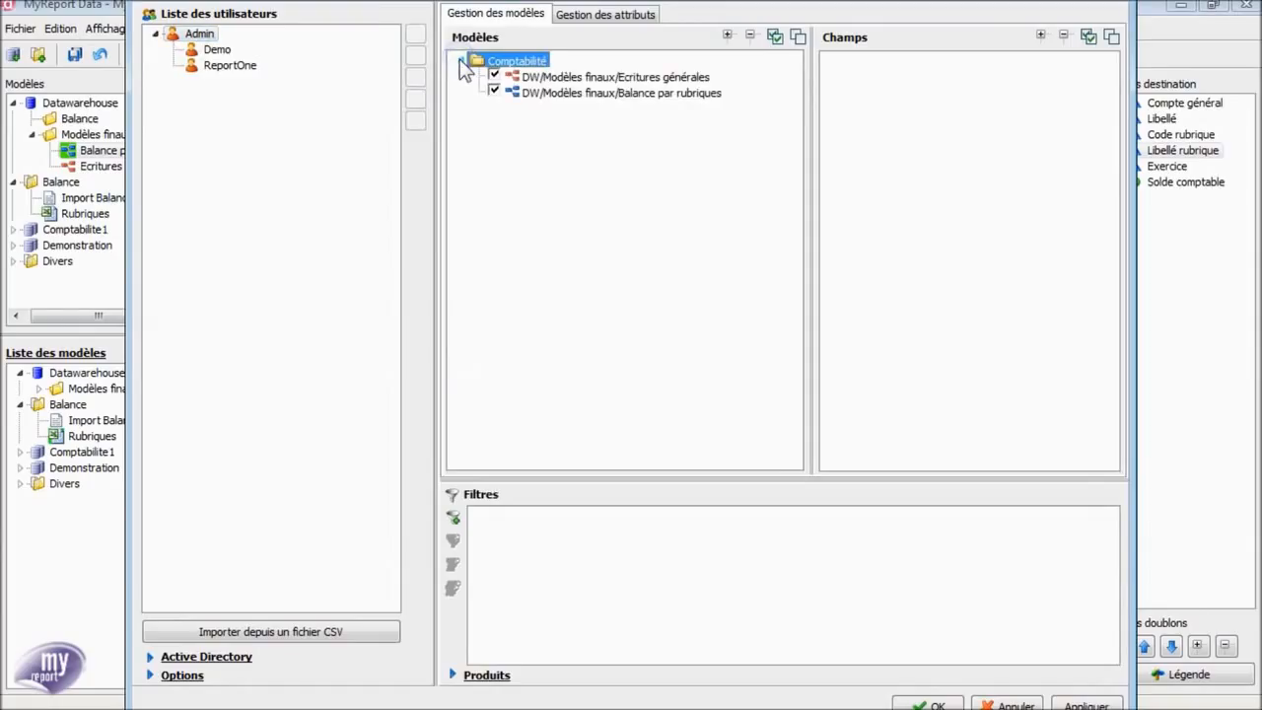
click(218, 50)
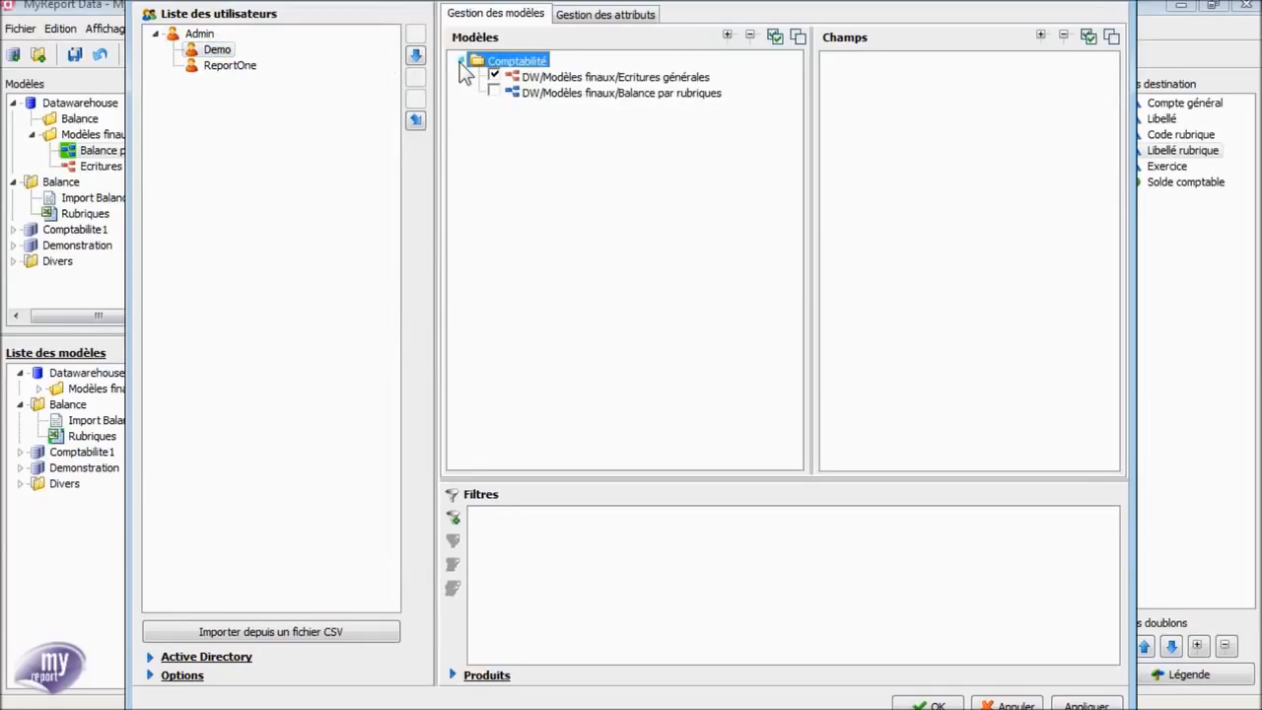
click(537, 93)
click(494, 91)
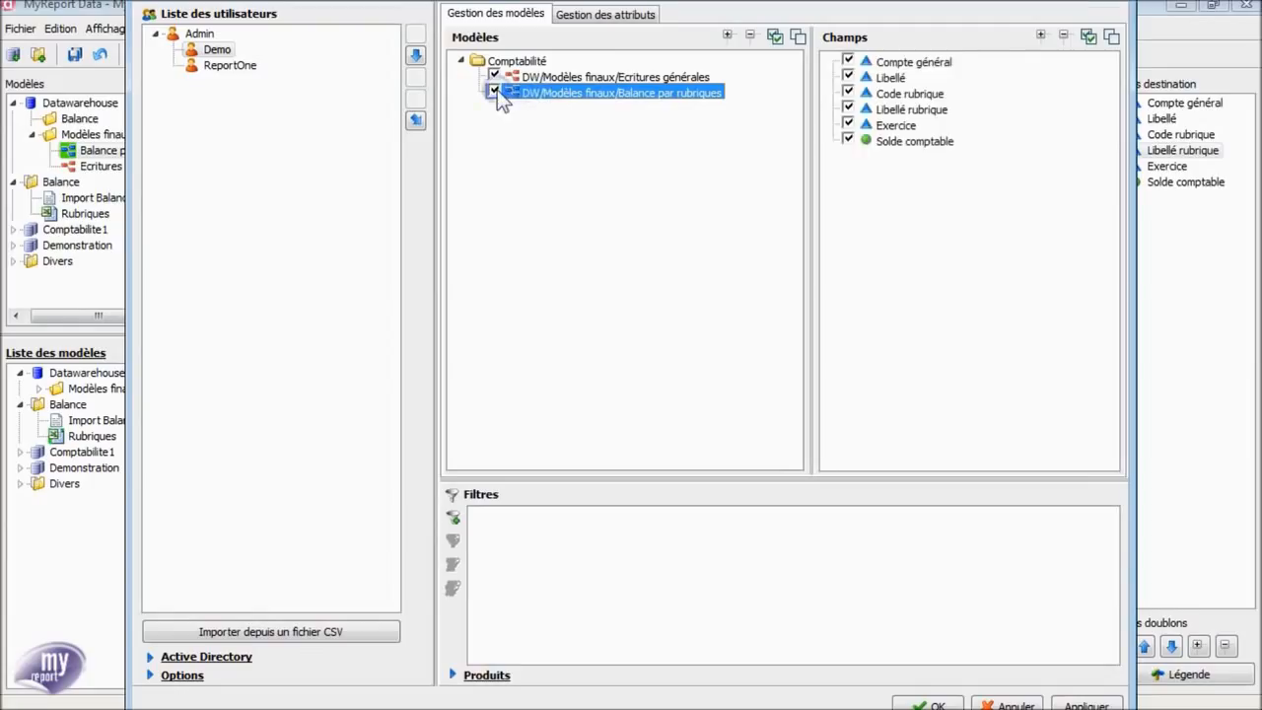